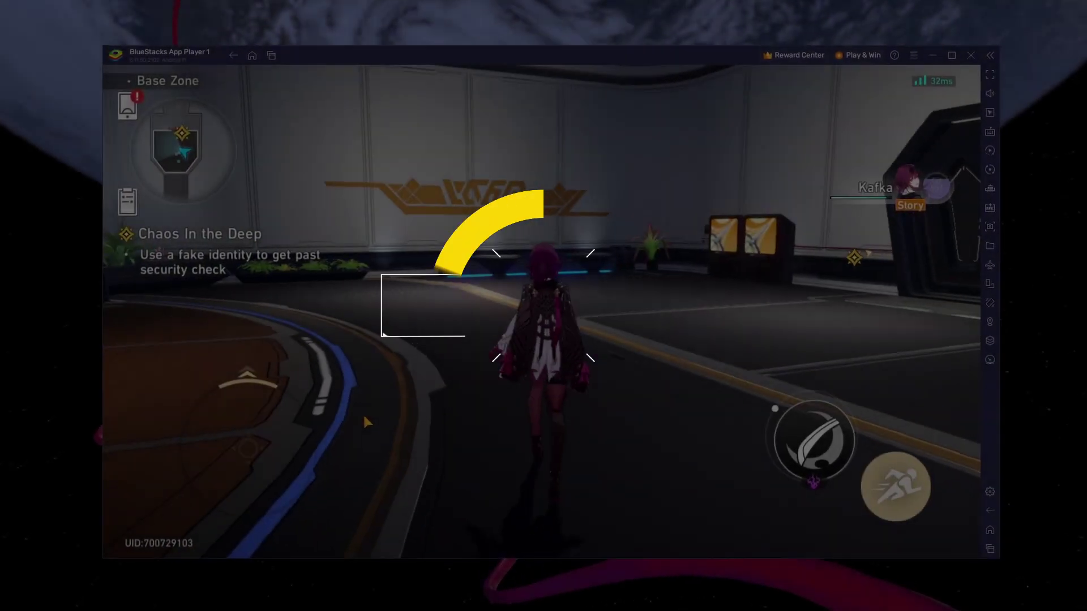
- Turn the game camera and run the character across the Base Zone toward the large sealed door
drag(393, 421, 467, 420)
key(s)
key(a)
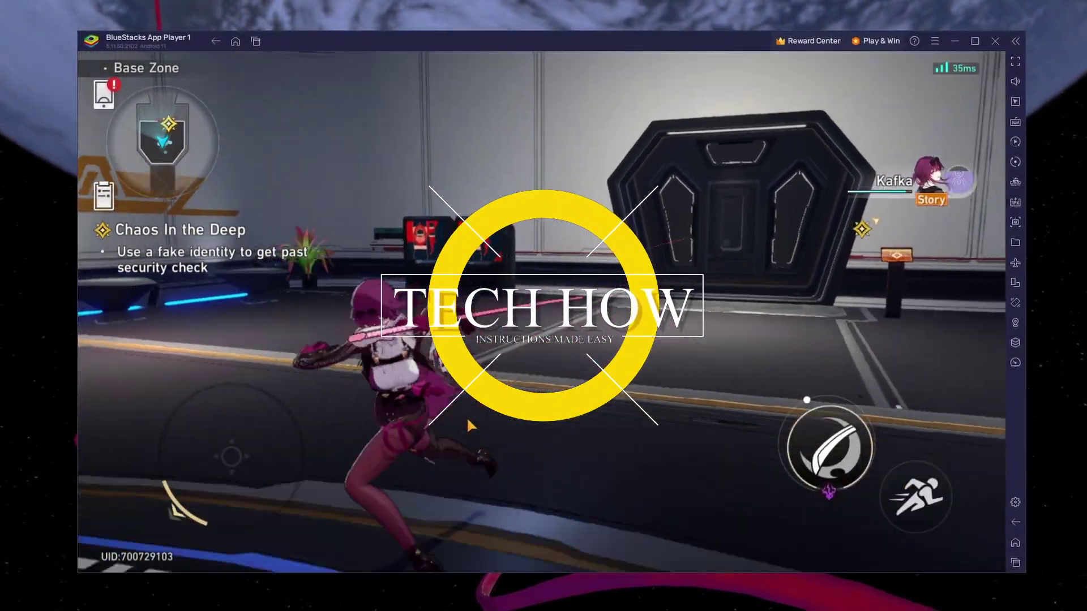
key(w)
key(d)
- Look through the mission log, including the Trailblaze Mission category, and close it
click(121, 195)
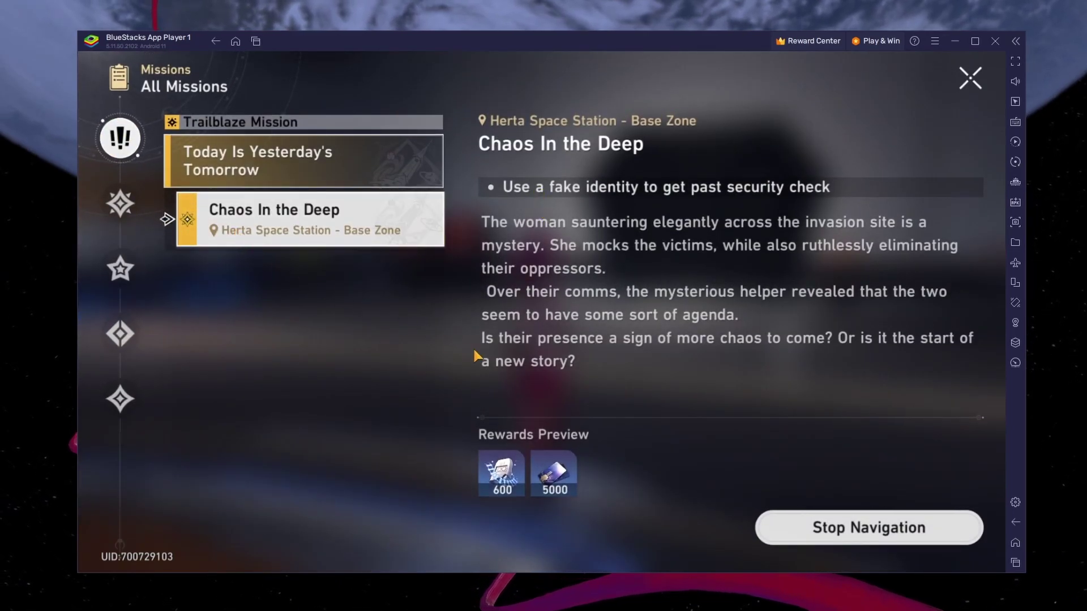
click(120, 200)
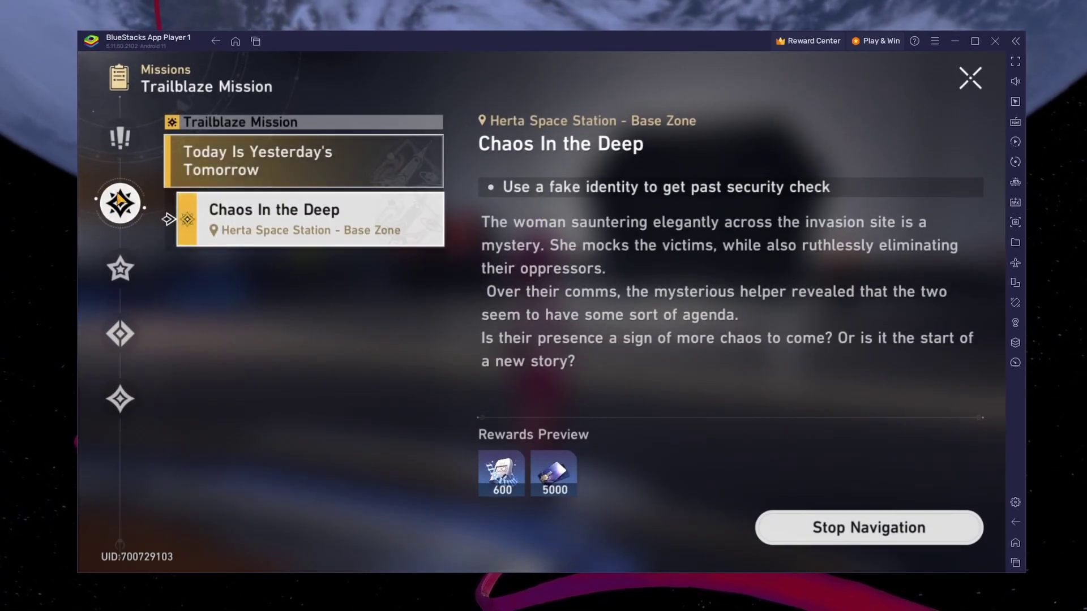
click(970, 78)
- Run the character to the controller beside the sealed door and activate it
drag(795, 309, 736, 335)
key(w)
key(shift)
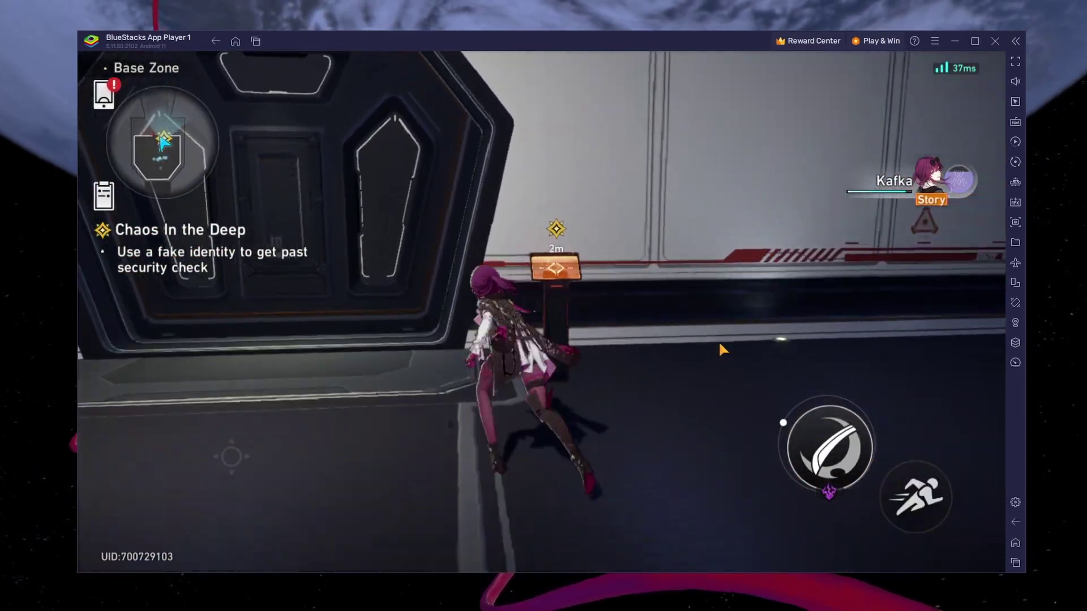
key(d)
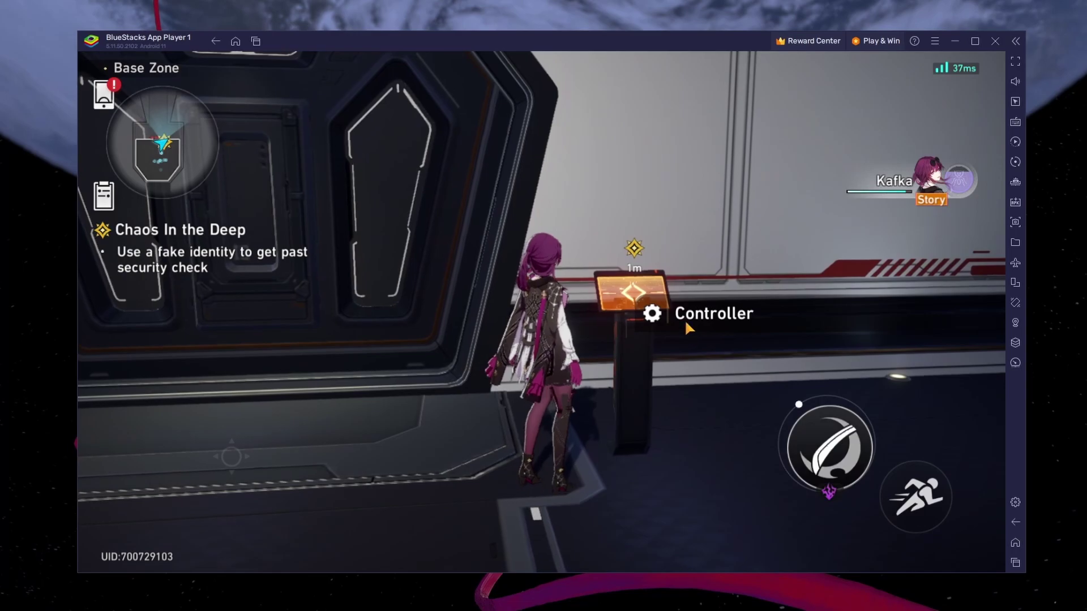
click(684, 319)
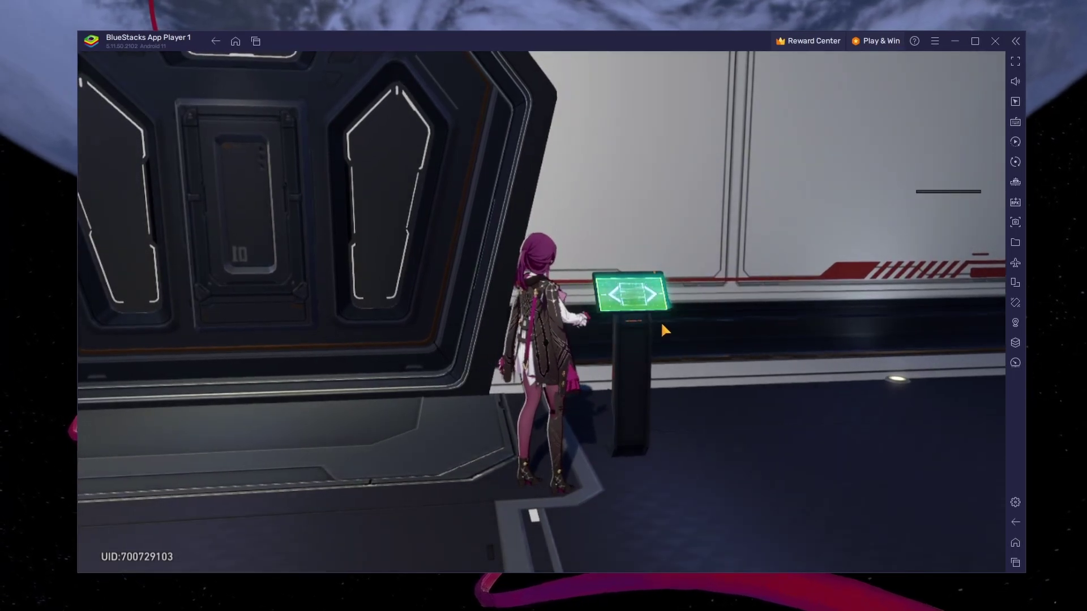
- Step the character away from the controller, return to the BlueStacks home screen and minimize the player
key(s)
key(a)
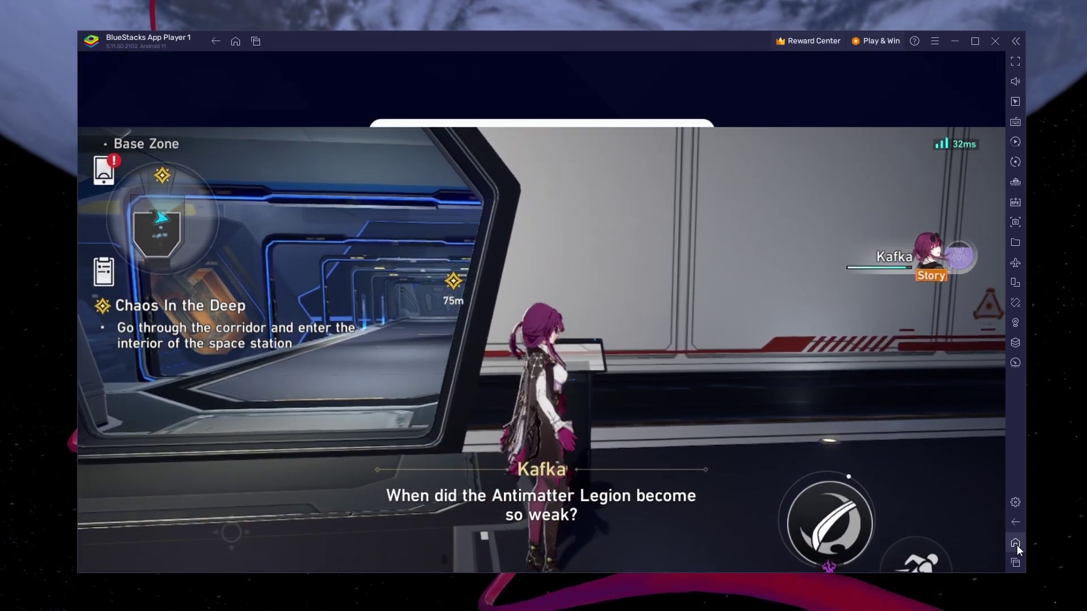
click(1015, 543)
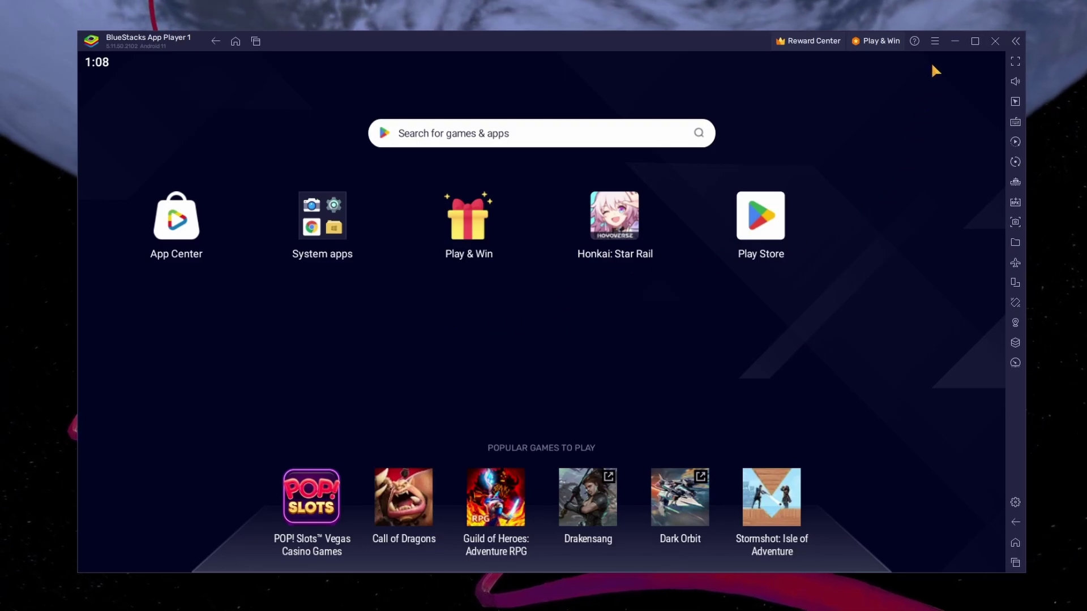
click(953, 43)
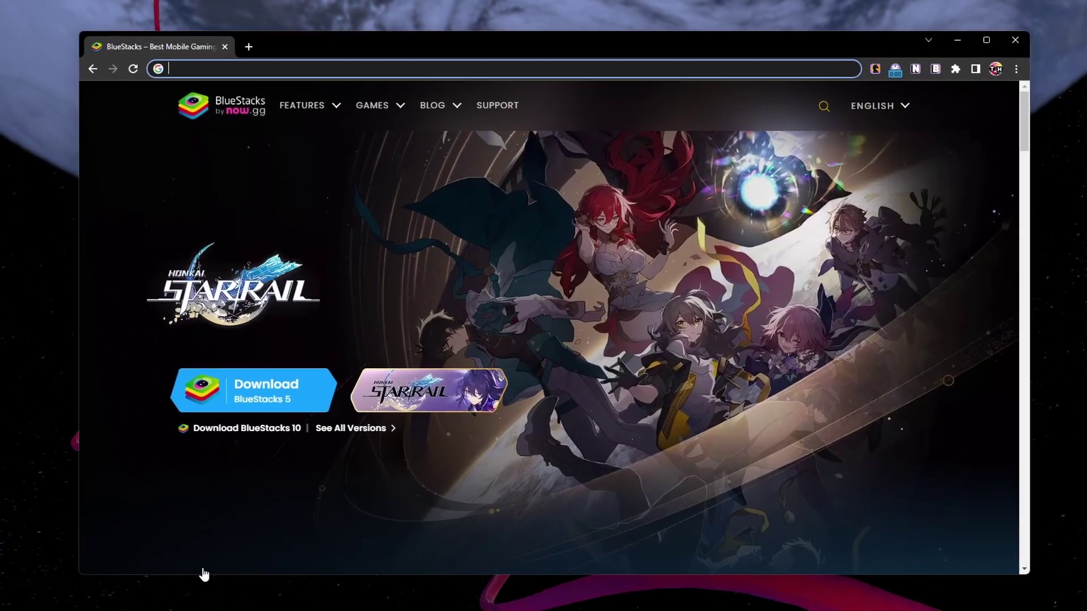
- Switch to Chrome, download and run the BlueStacks 5 installer, and close the installer window
click(204, 594)
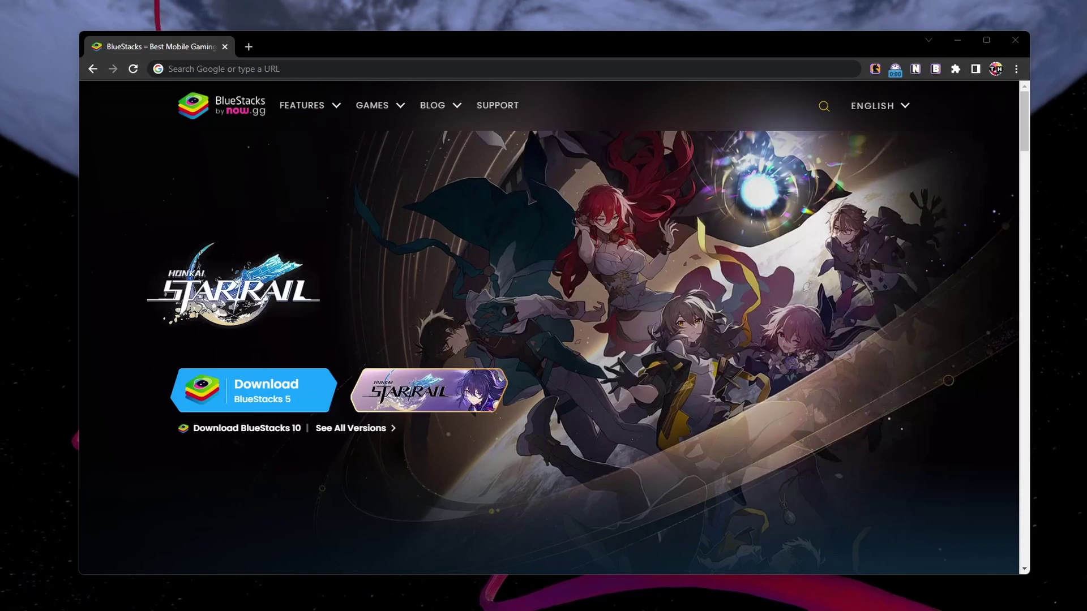
click(277, 428)
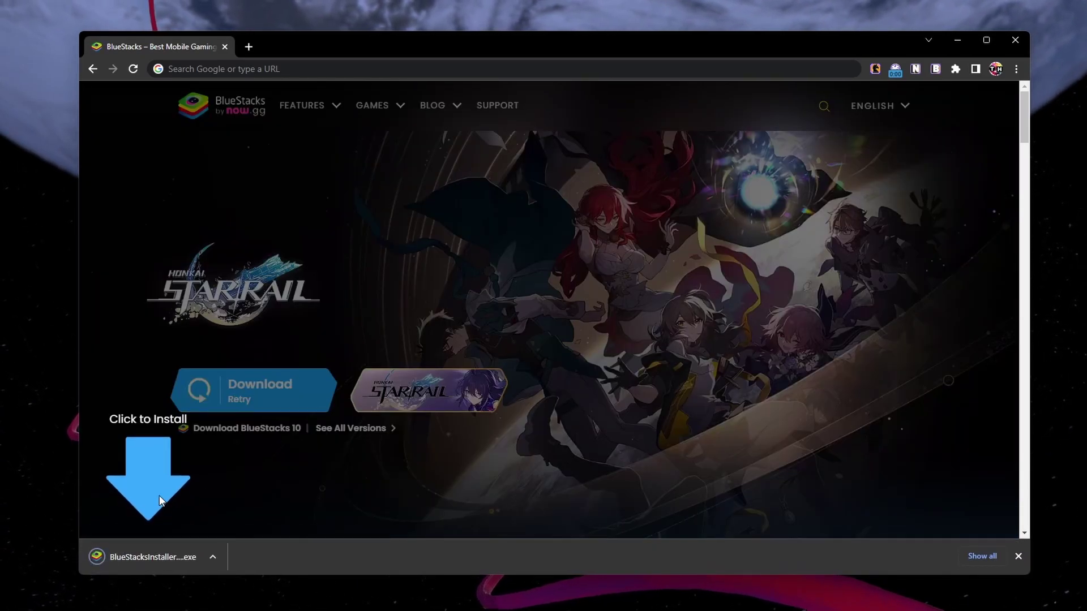
click(180, 526)
click(157, 561)
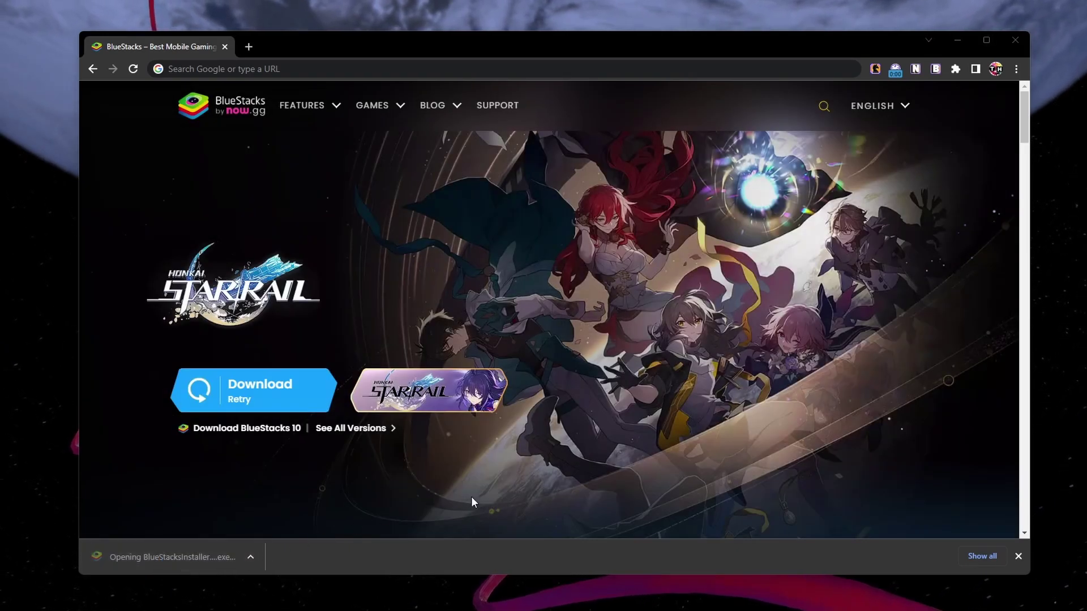
click(956, 40)
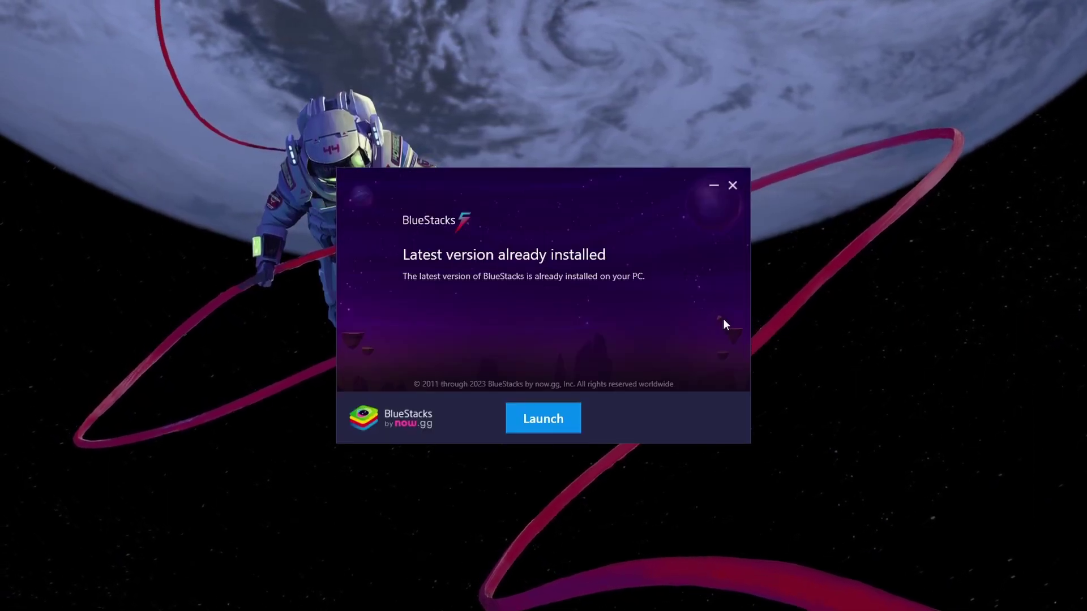
click(732, 186)
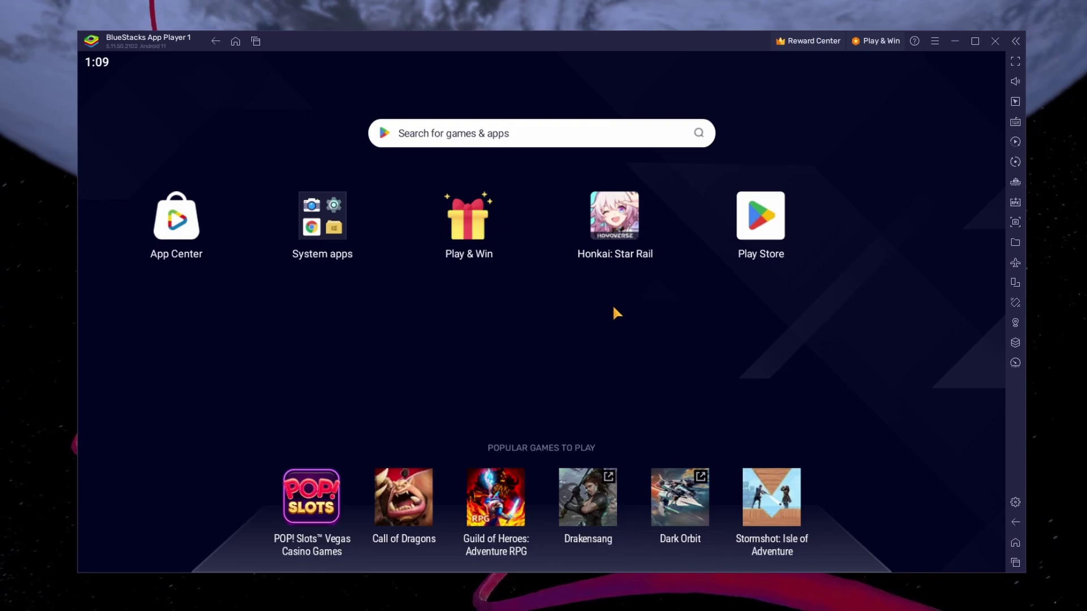
- Open the Play Store in BlueStacks and search for "honkai star rail"
click(761, 228)
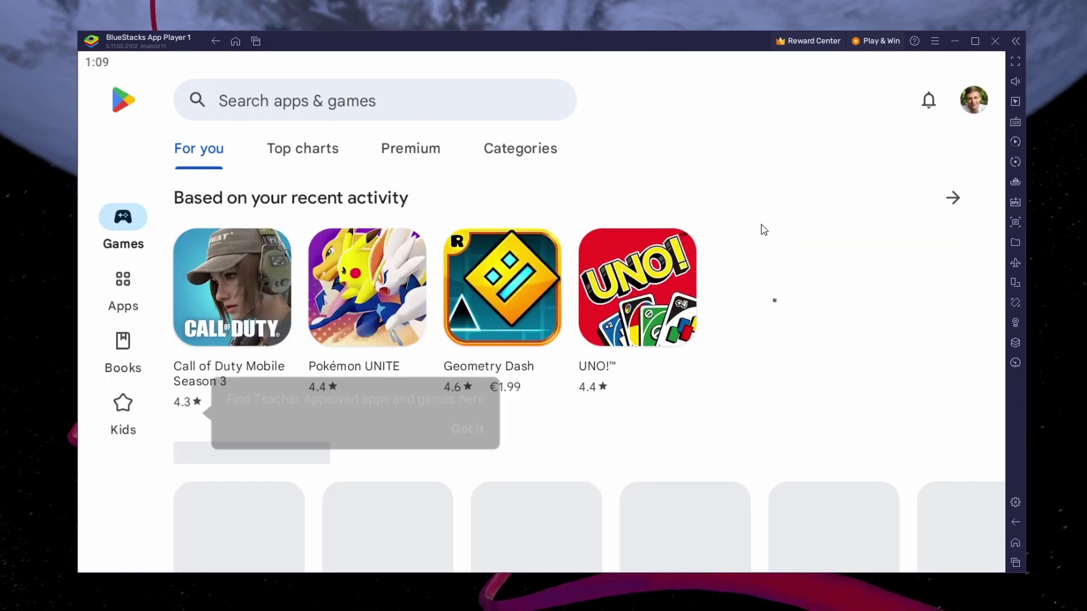
click(463, 432)
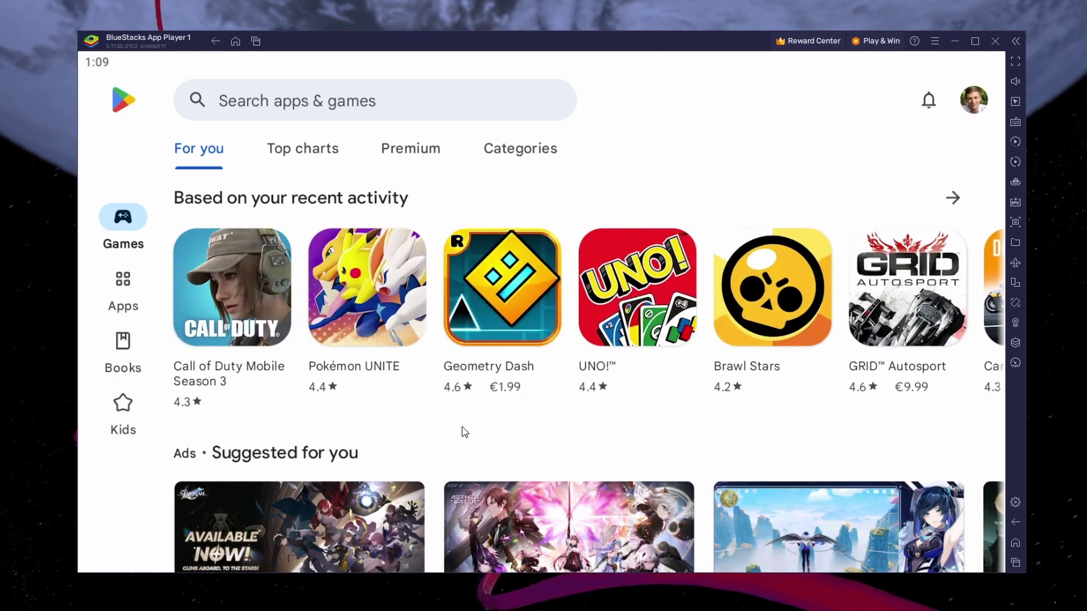
click(434, 113)
text(honkai star rail)
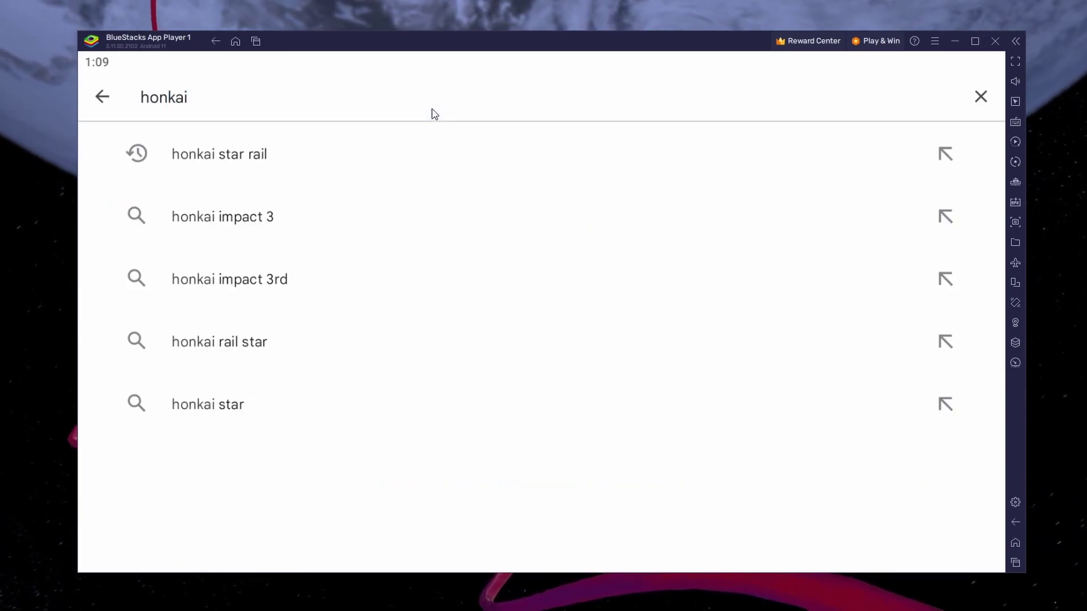
click(289, 169)
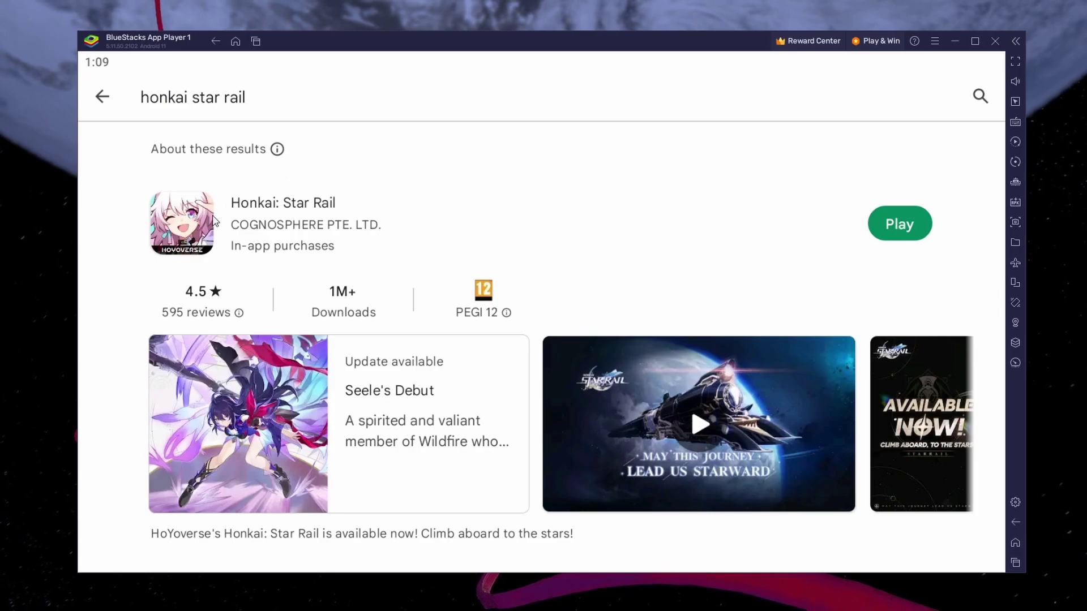
- Examine the Honkai: Star Rail store page with its details and screenshots, and return to the home screen
click(192, 227)
scroll(557, 443, down, 15)
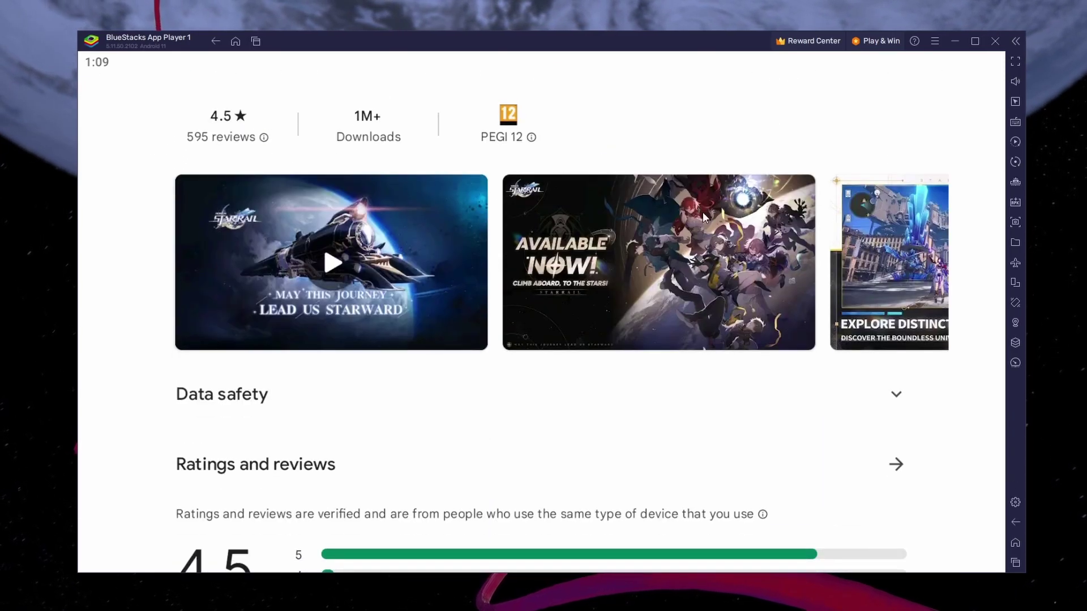
drag(702, 212, 407, 229)
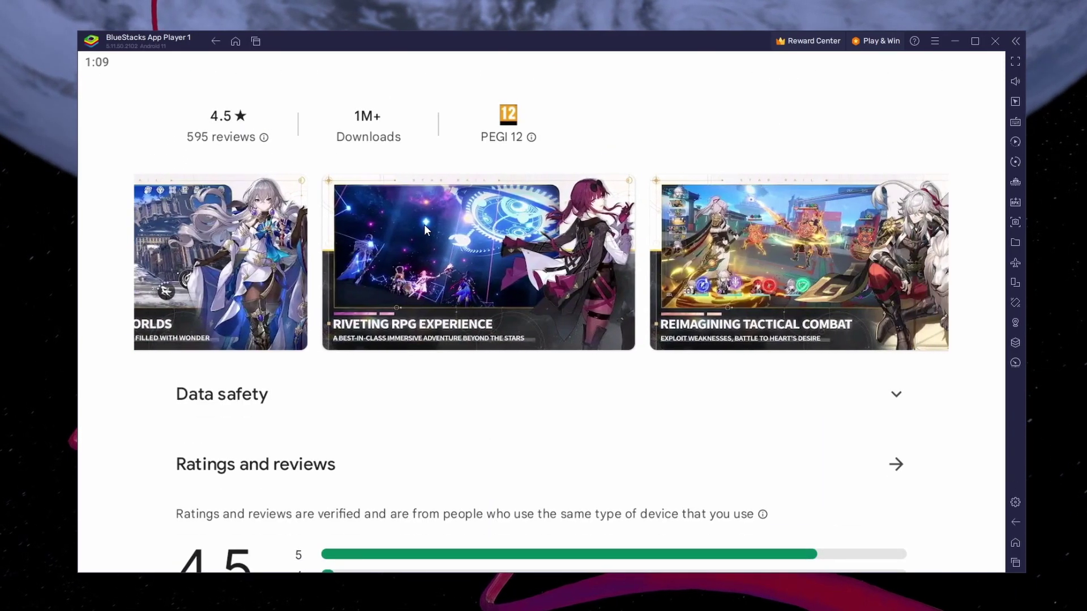
scroll(591, 389, up, 15)
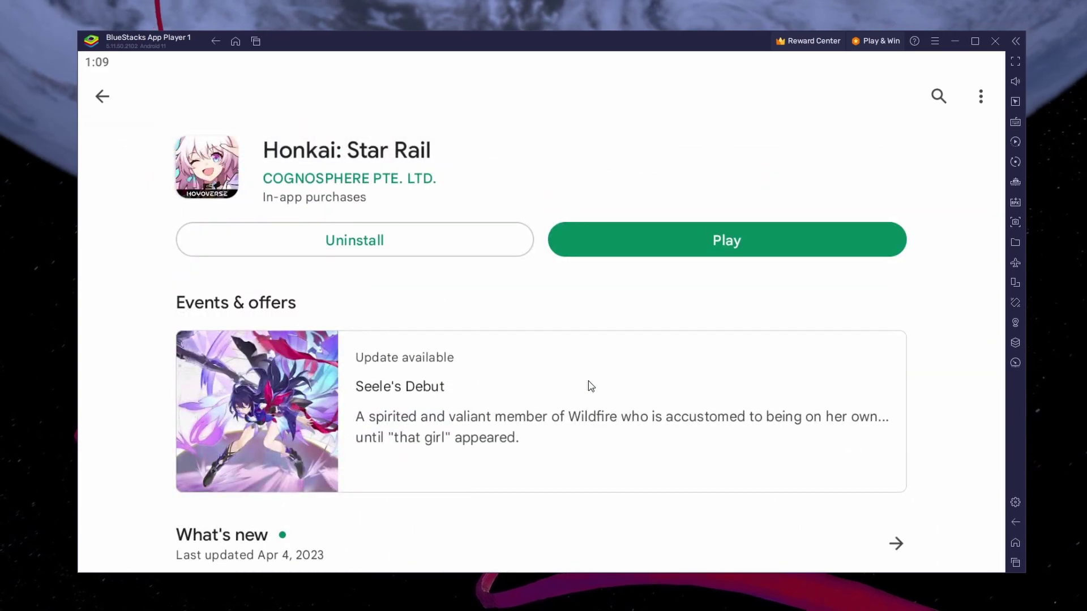
click(1009, 549)
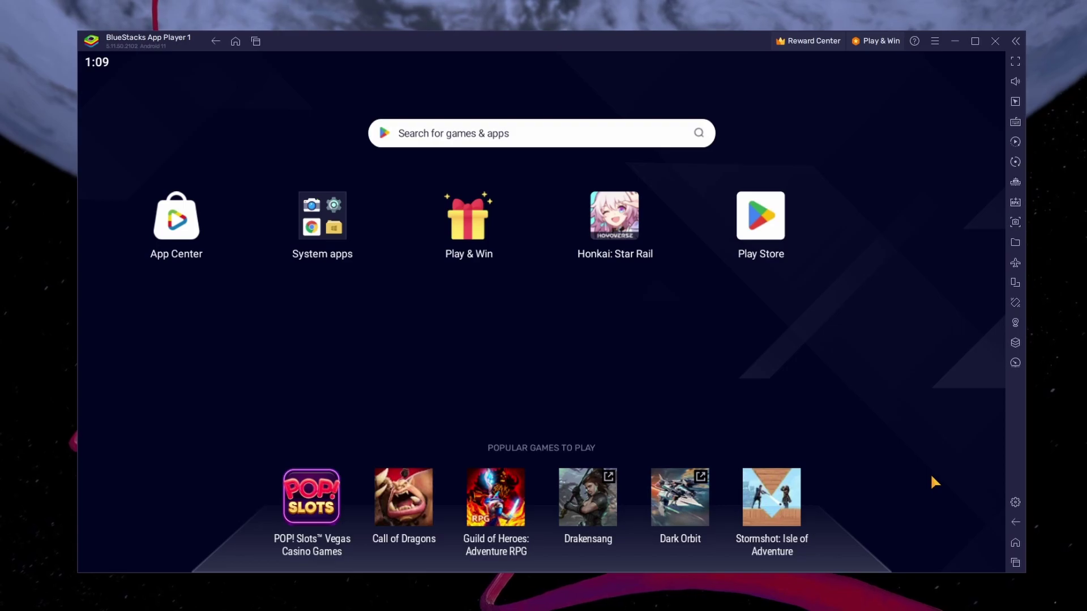
- Open the BlueStacks performance settings and review the CPU and memory allocation options without changing the selections
click(1011, 505)
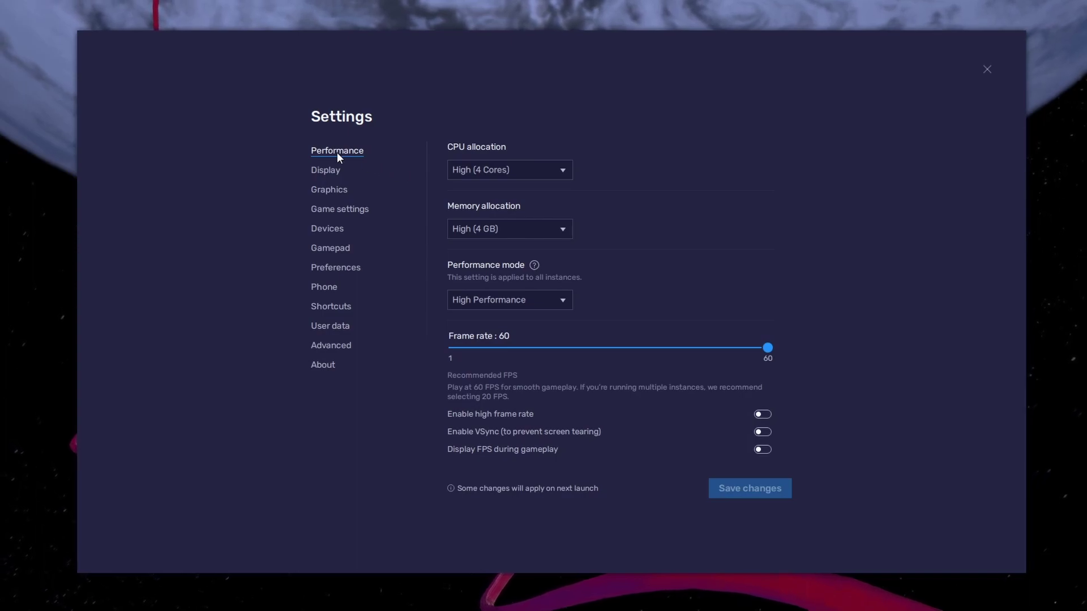
click(562, 170)
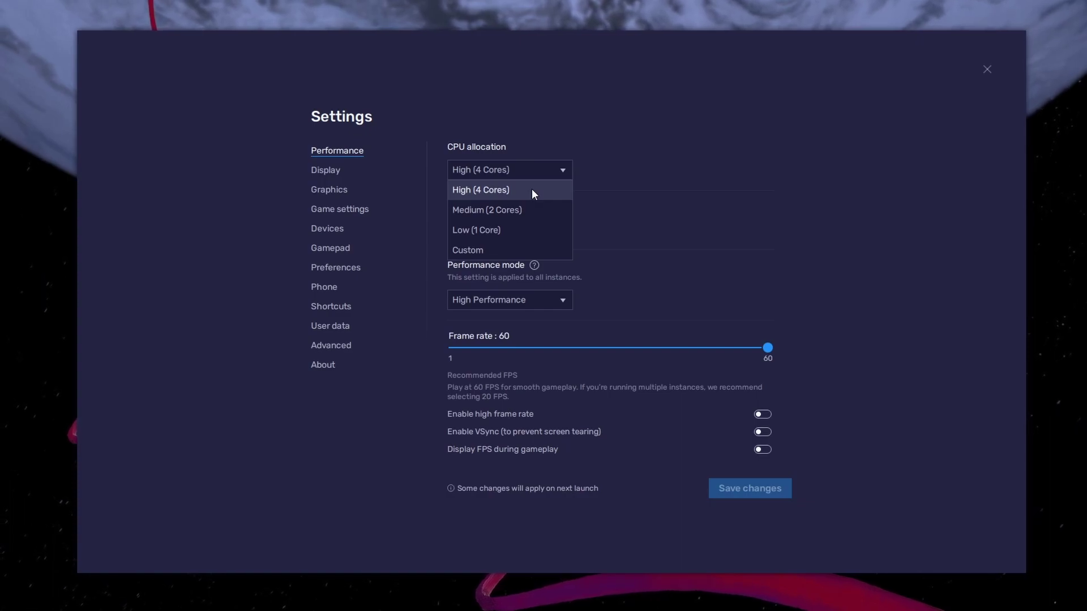
click(610, 170)
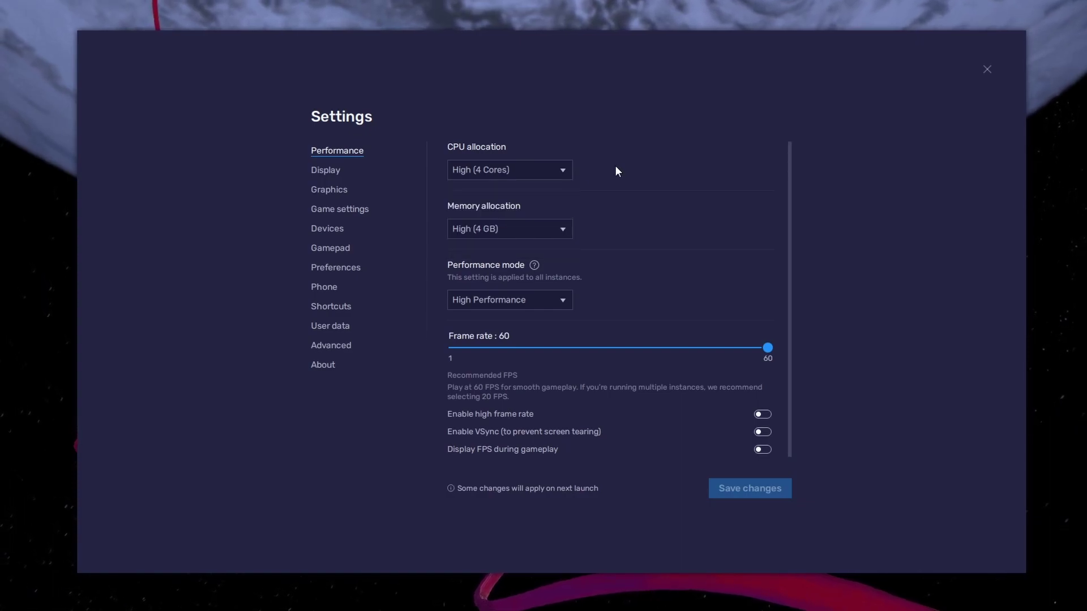
click(565, 229)
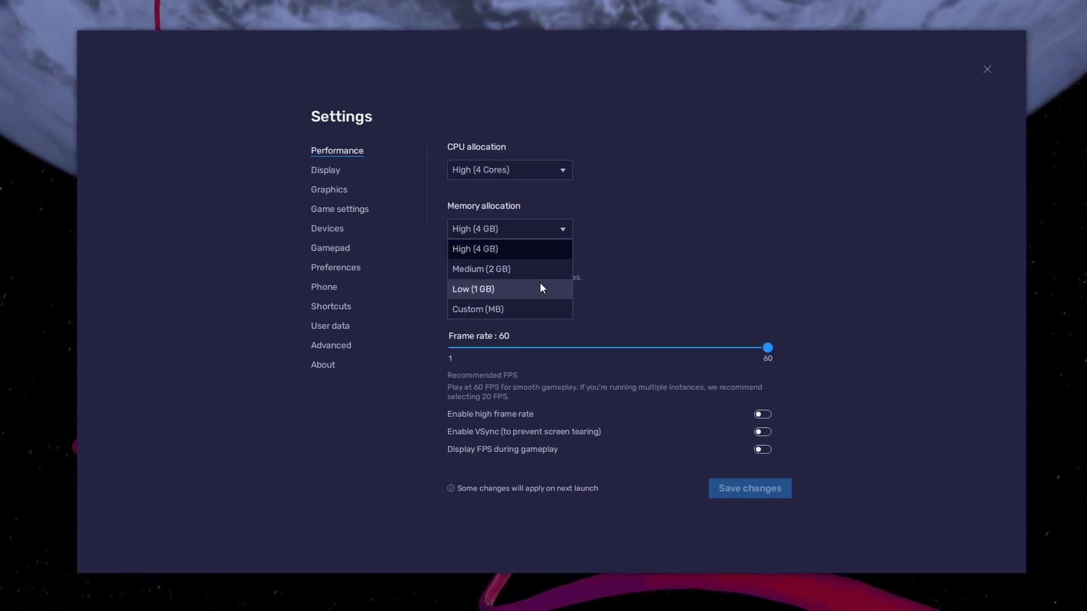
click(617, 207)
- Set the performance mode to Balanced and enable high frame rate with the frame rate at 144
click(562, 298)
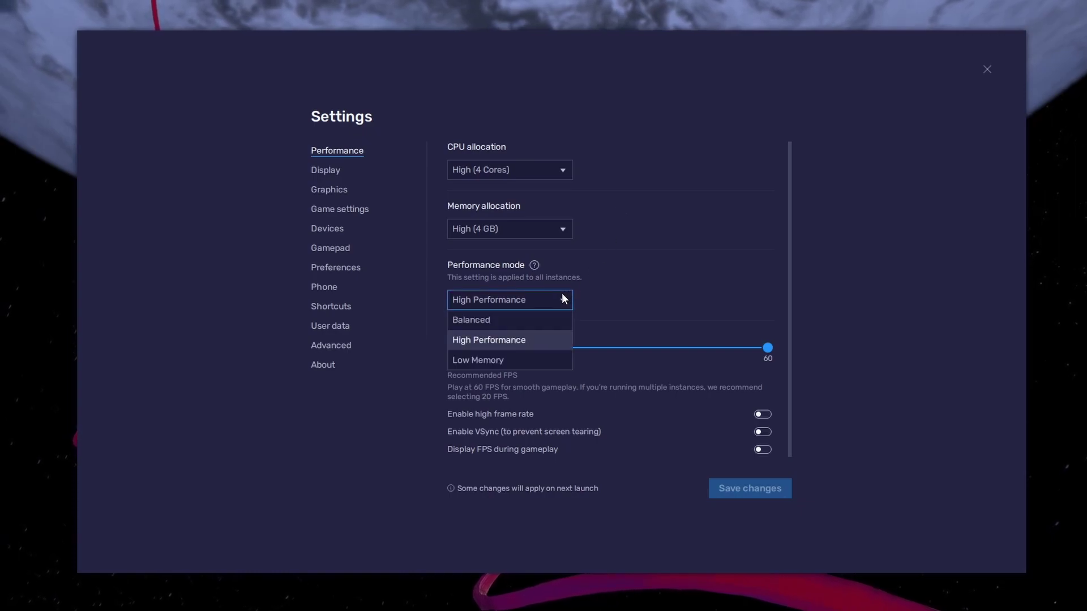
click(482, 322)
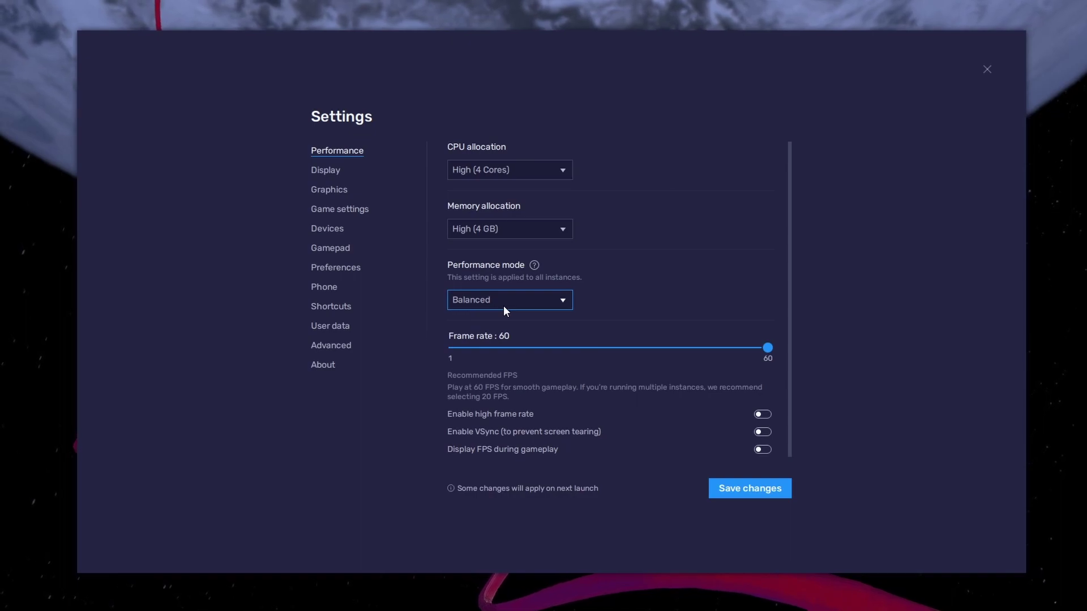
click(764, 414)
click(633, 347)
drag(633, 347, 641, 348)
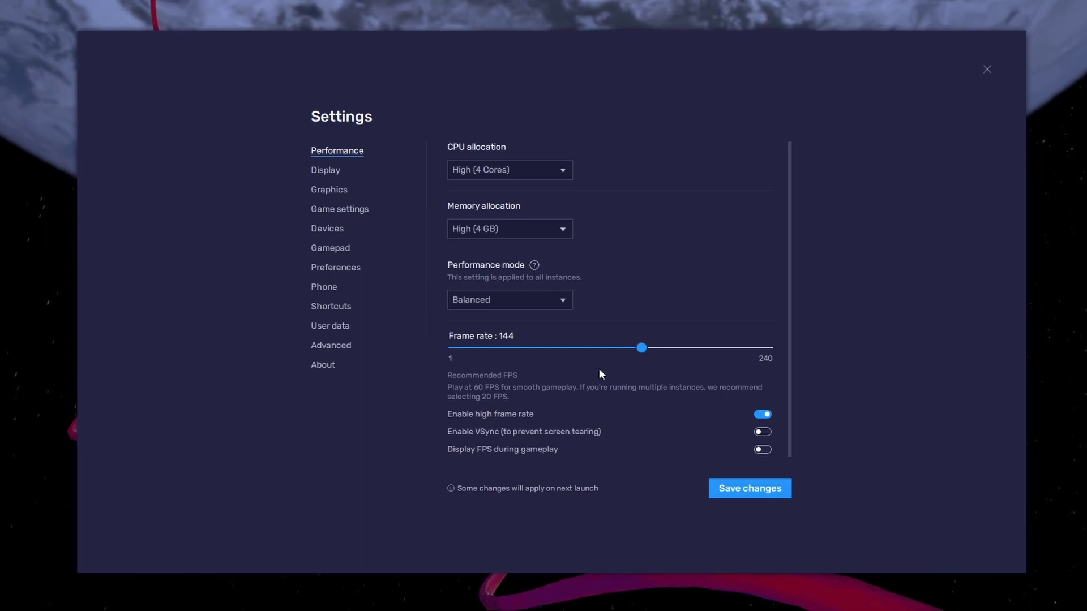
- Check the monitor's refresh rate in the Windows advanced display settings and close the Windows Settings window
right_click(59, 344)
click(189, 467)
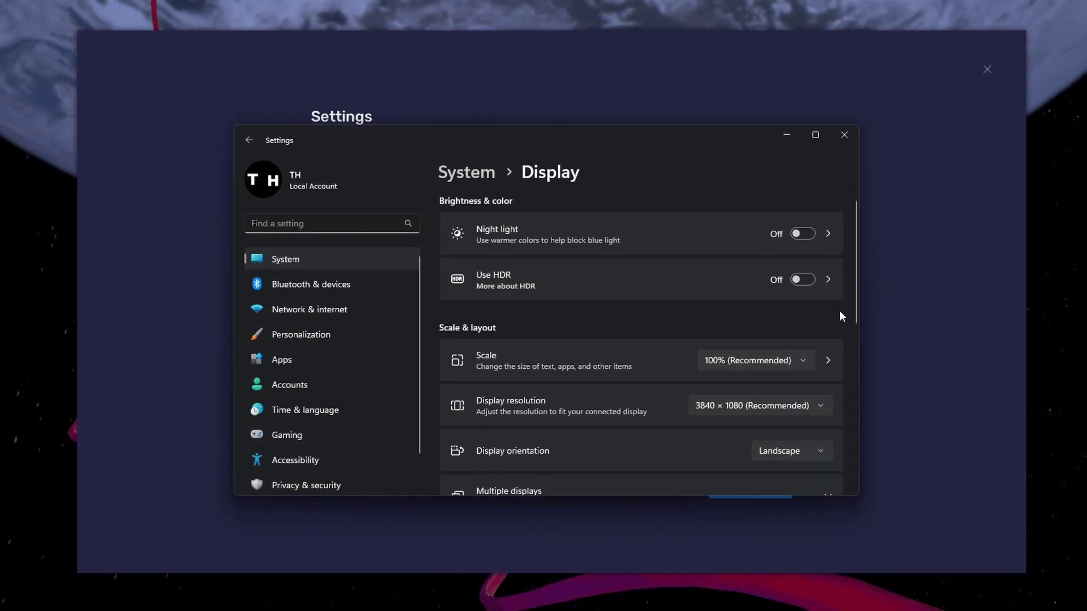
drag(853, 304, 838, 443)
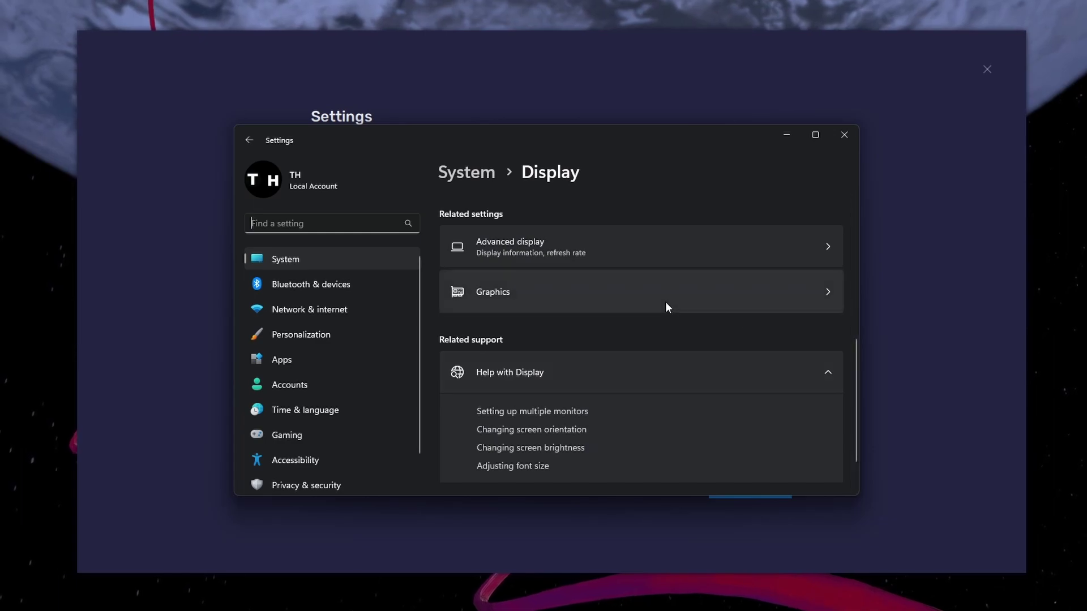
click(663, 259)
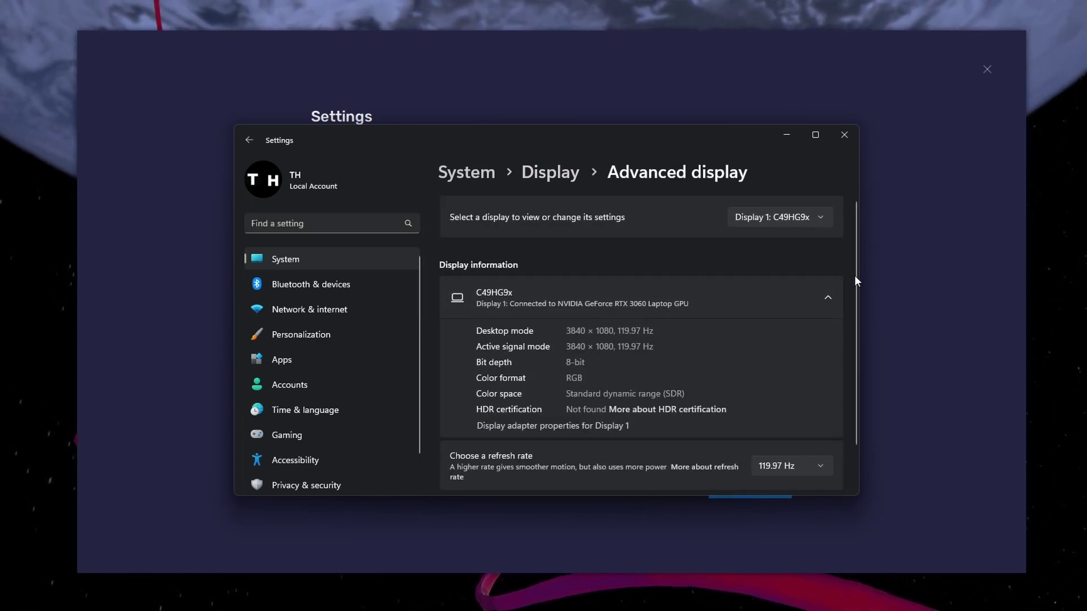
drag(854, 275, 847, 382)
click(833, 415)
click(836, 419)
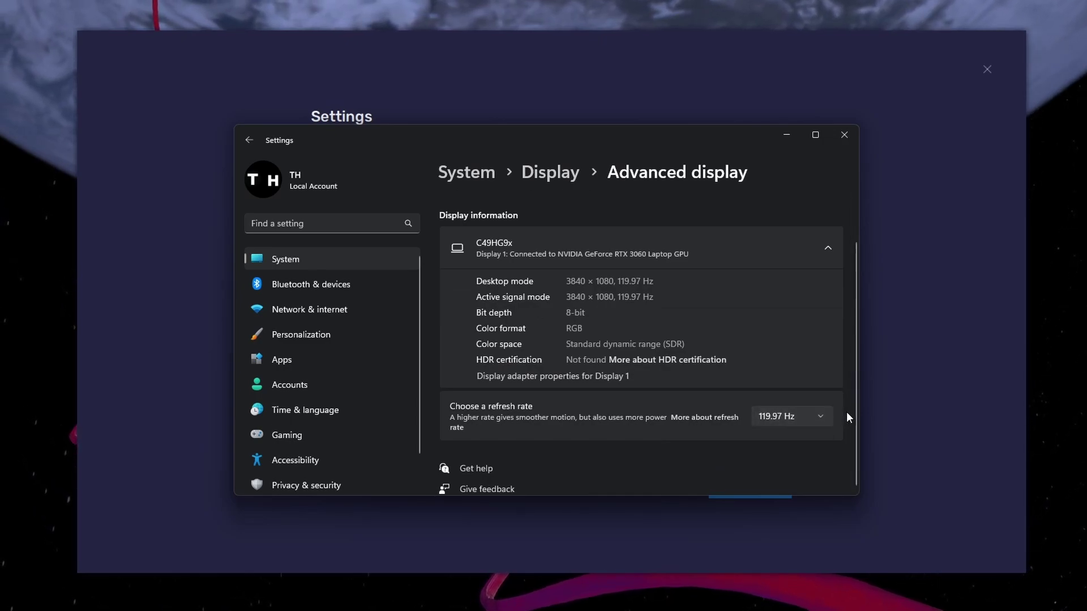
click(839, 141)
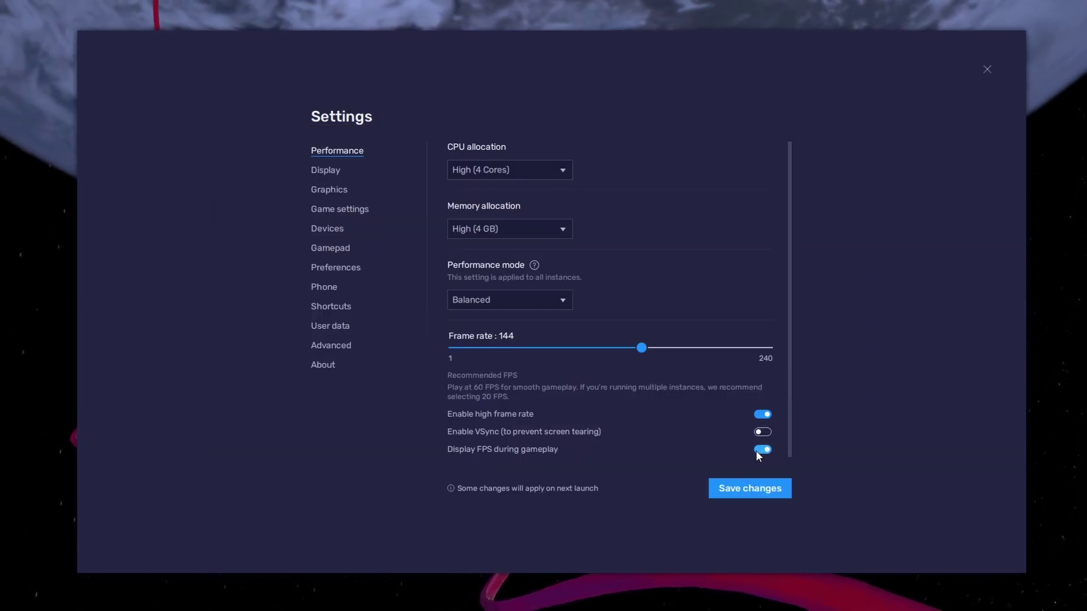
- Set the emulator's display to landscape with a 1600 x 900 resolution and close the settings
click(318, 169)
click(568, 321)
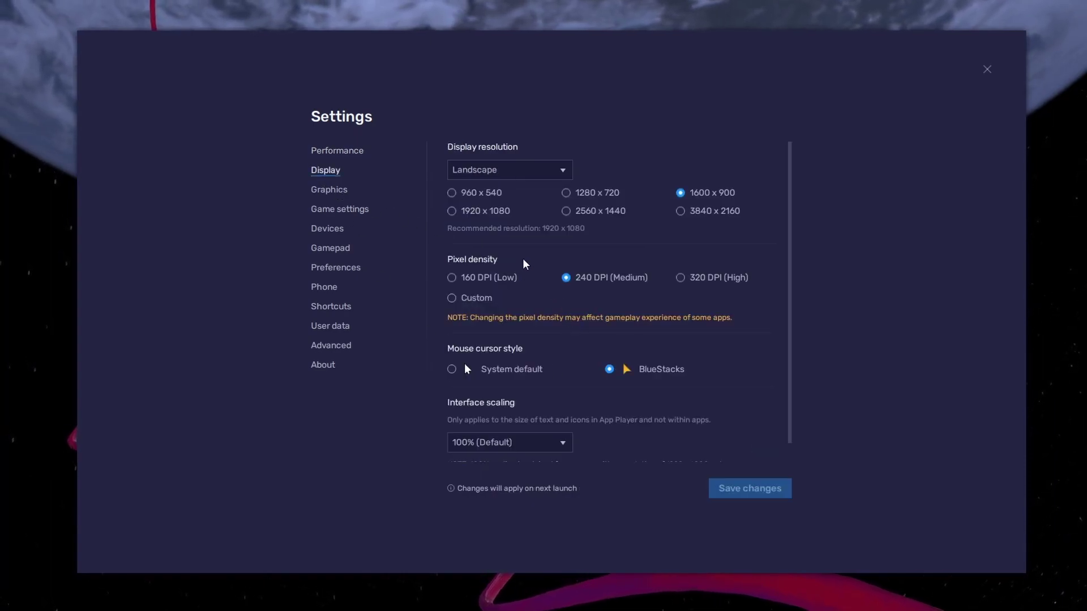
click(479, 178)
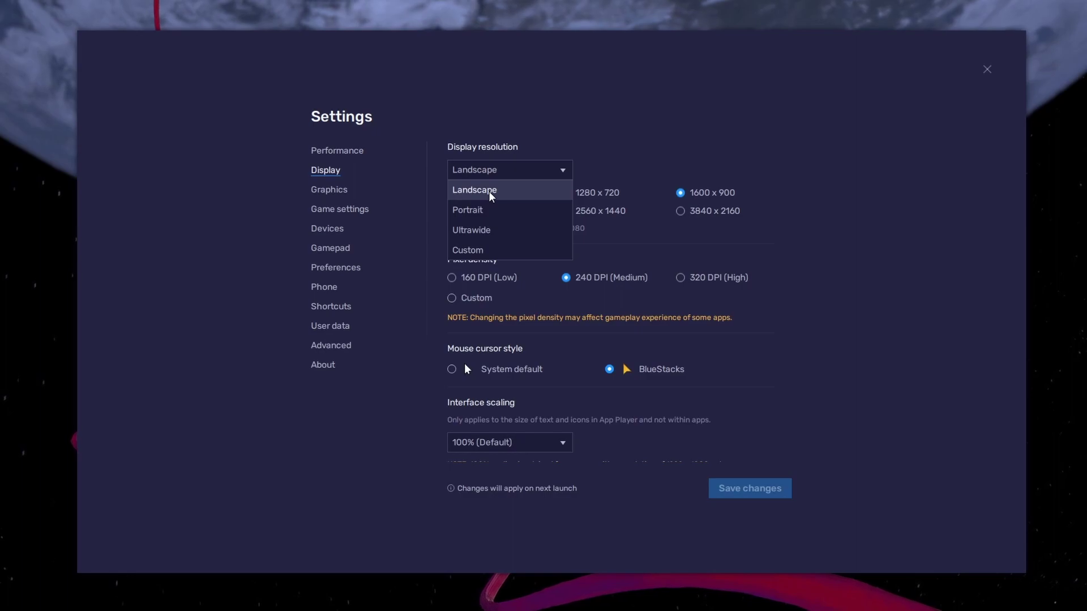
click(491, 195)
click(567, 193)
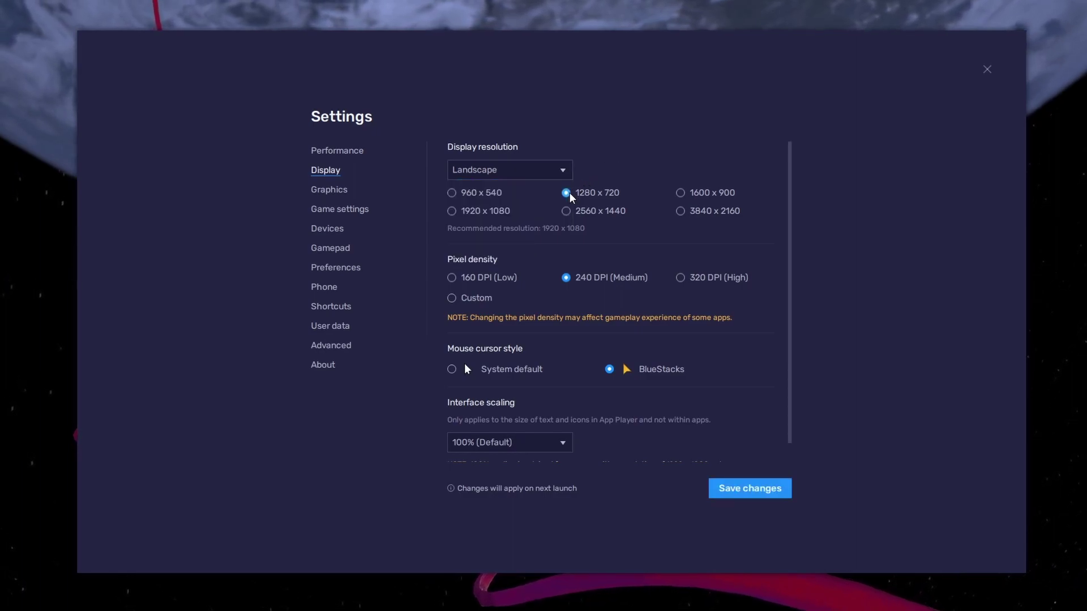
click(566, 211)
click(680, 193)
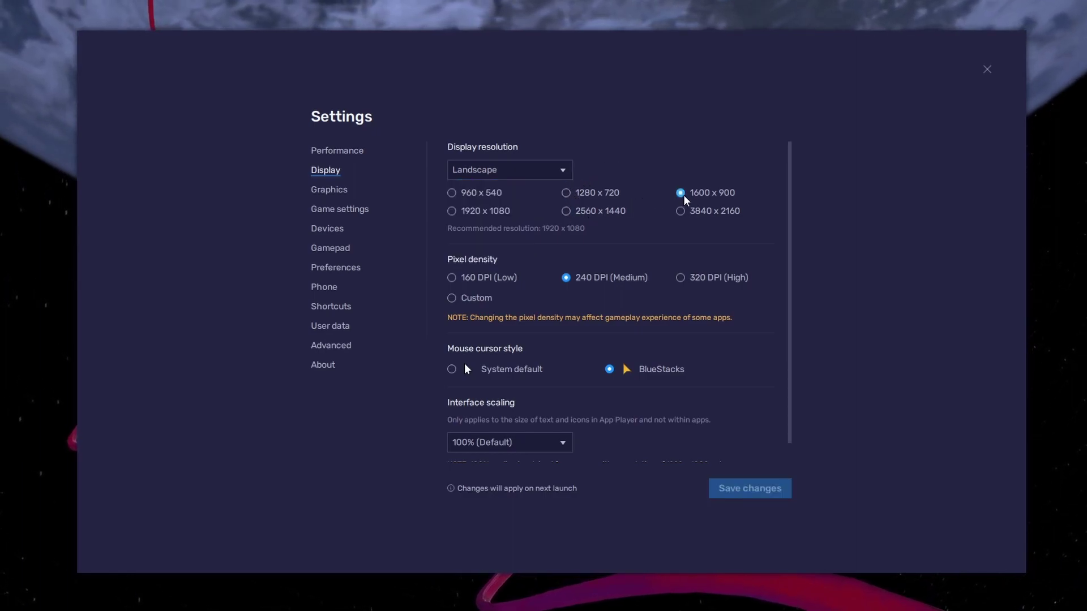
click(987, 70)
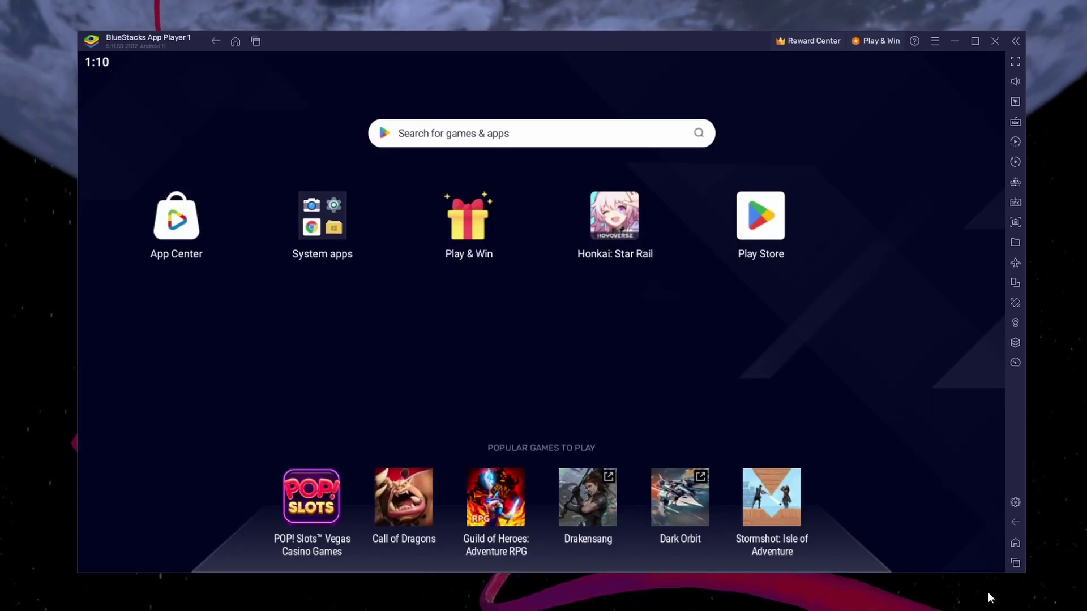
- Launch Honkai: Star Rail and test walking, sprinting and camera rotation in the Base Zone corridor
drag(1025, 572, 1025, 574)
click(612, 221)
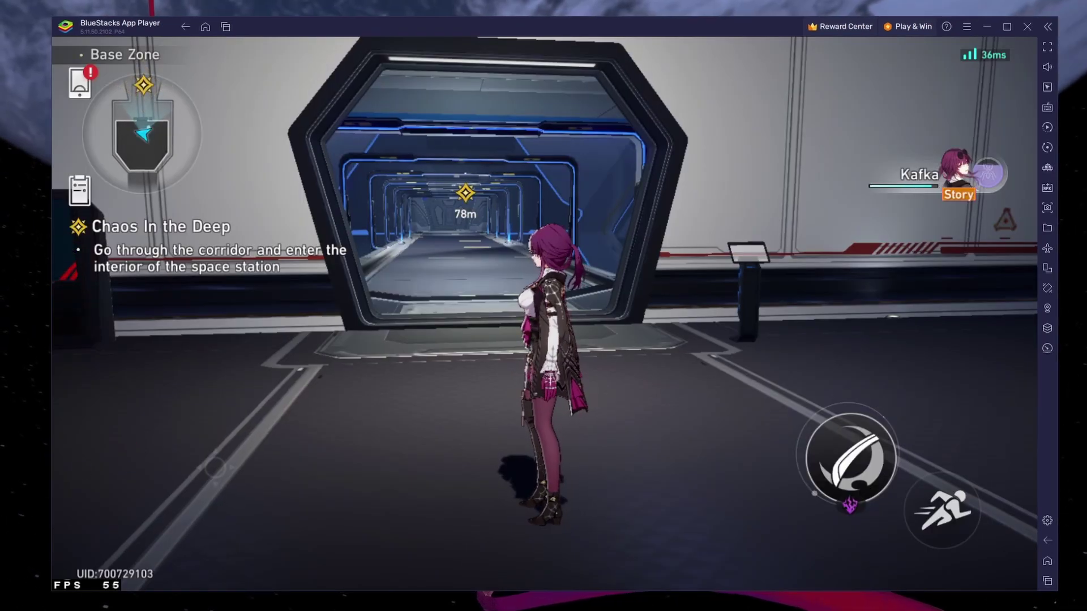
key(w)
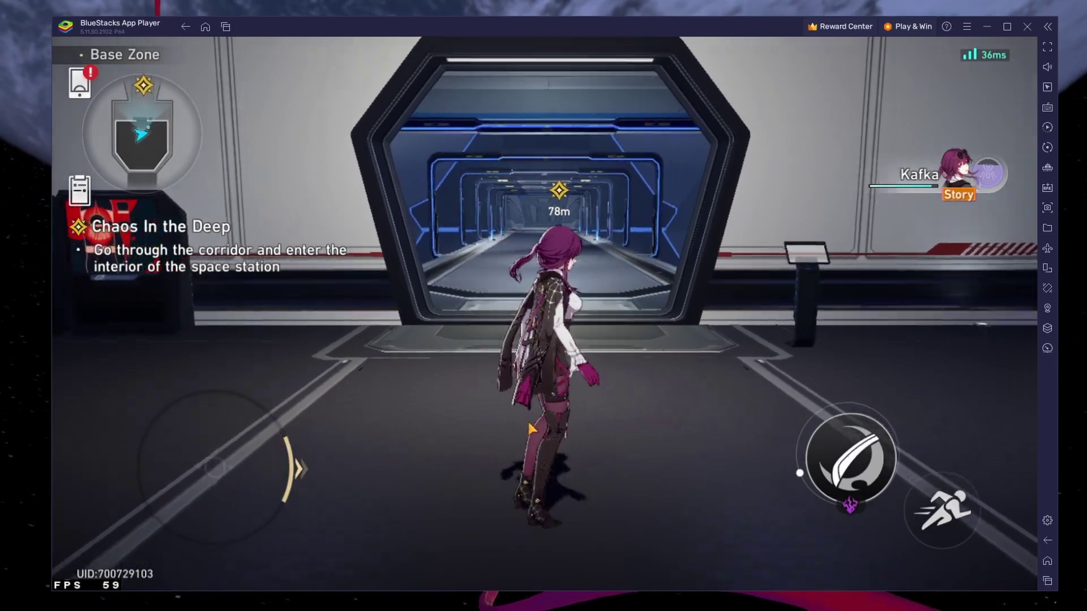
key(shift)
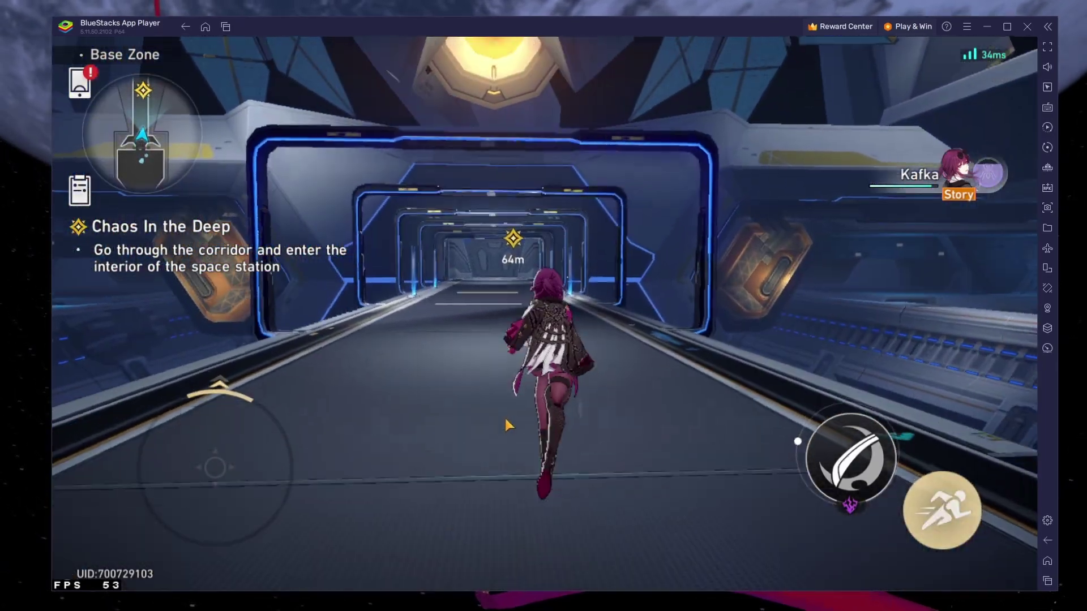
key(s)
drag(505, 420, 443, 405)
key(d)
- Turn on the on-screen game controls and turn the camera with the key overlay displayed
click(1043, 107)
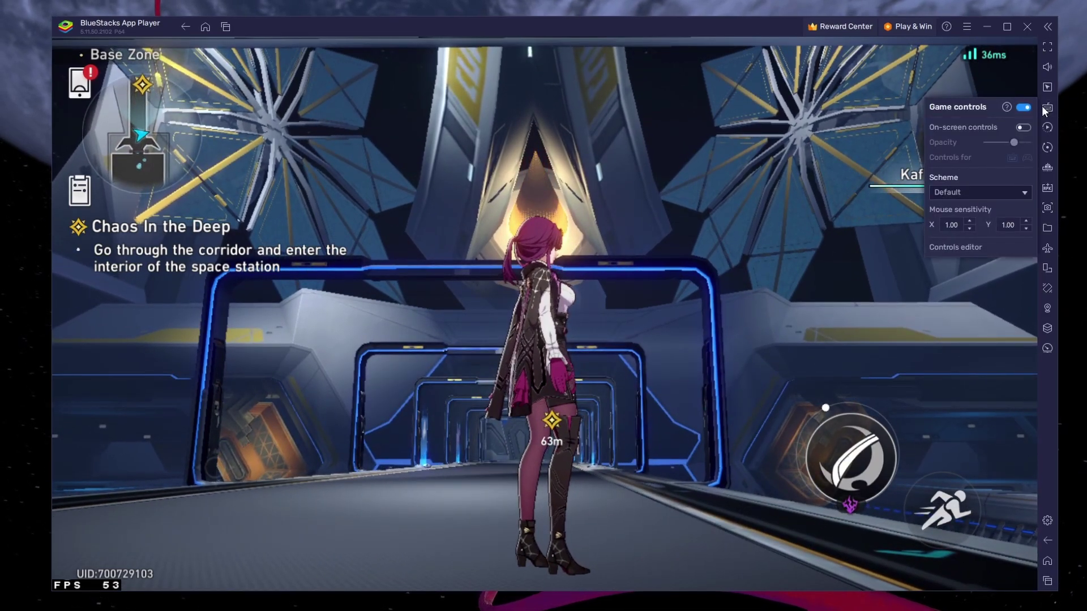
click(1018, 128)
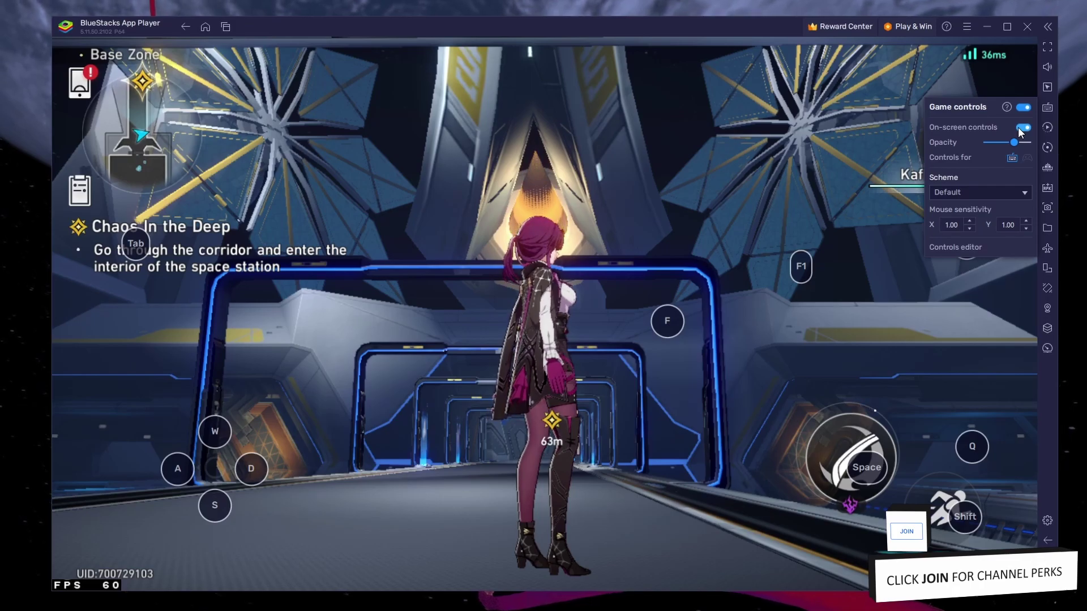
click(821, 176)
drag(445, 491, 417, 503)
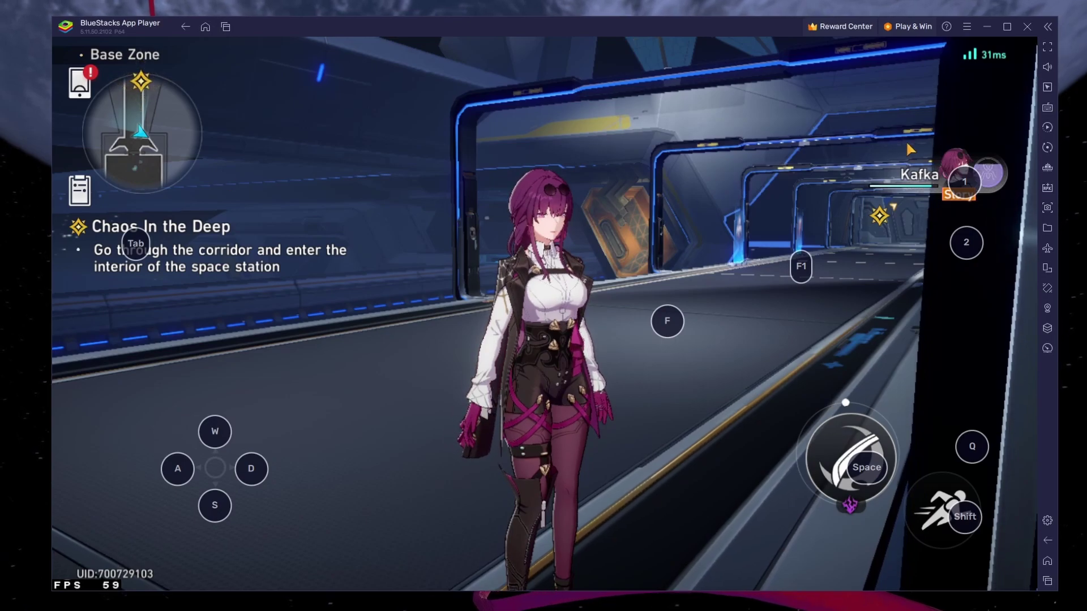
- Open the in-game graphics settings and turn off the emulator's on-screen controls overlay
click(82, 82)
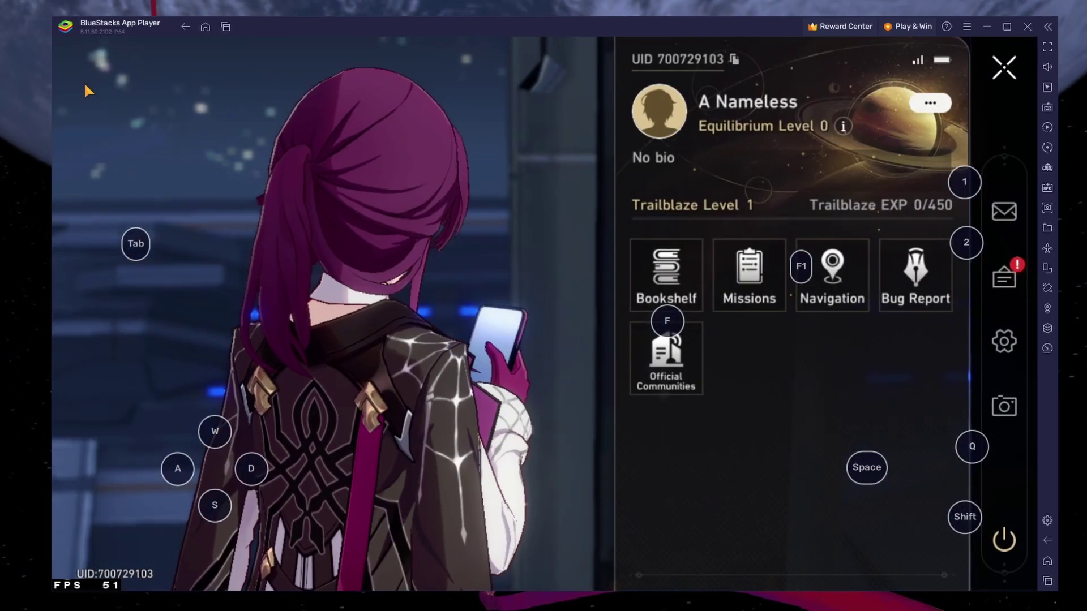
click(1004, 341)
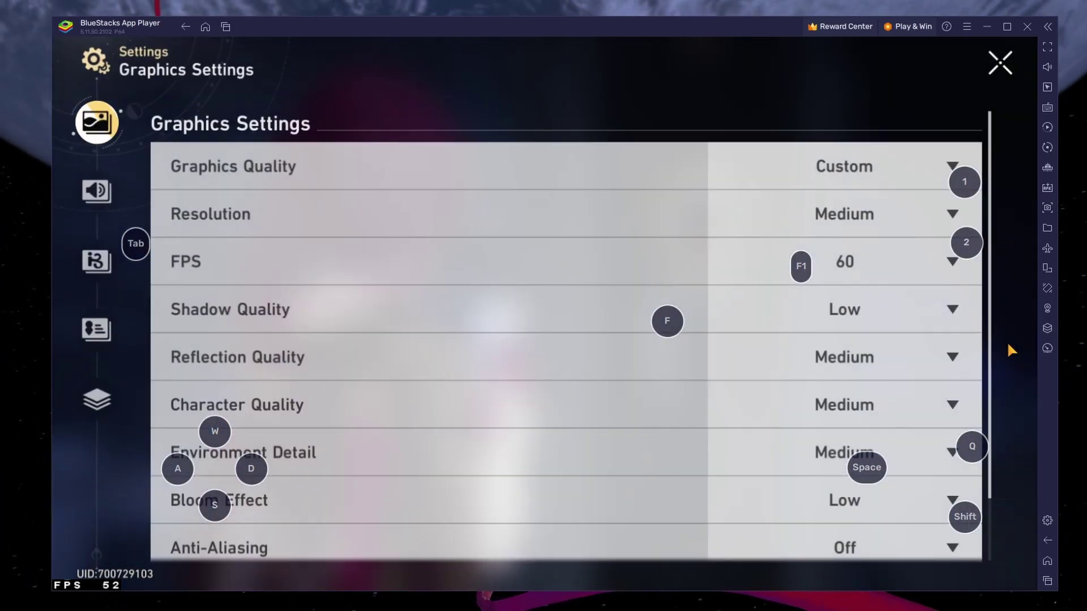
click(1047, 108)
click(1024, 128)
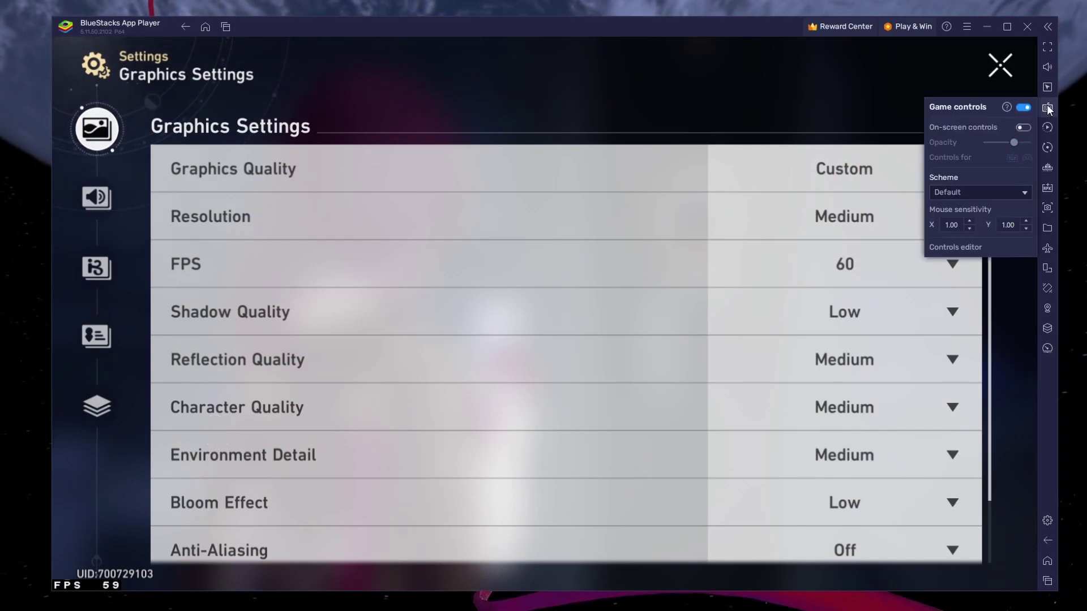
click(1047, 106)
- Set the game's Graphics Quality preset to Medium
click(972, 169)
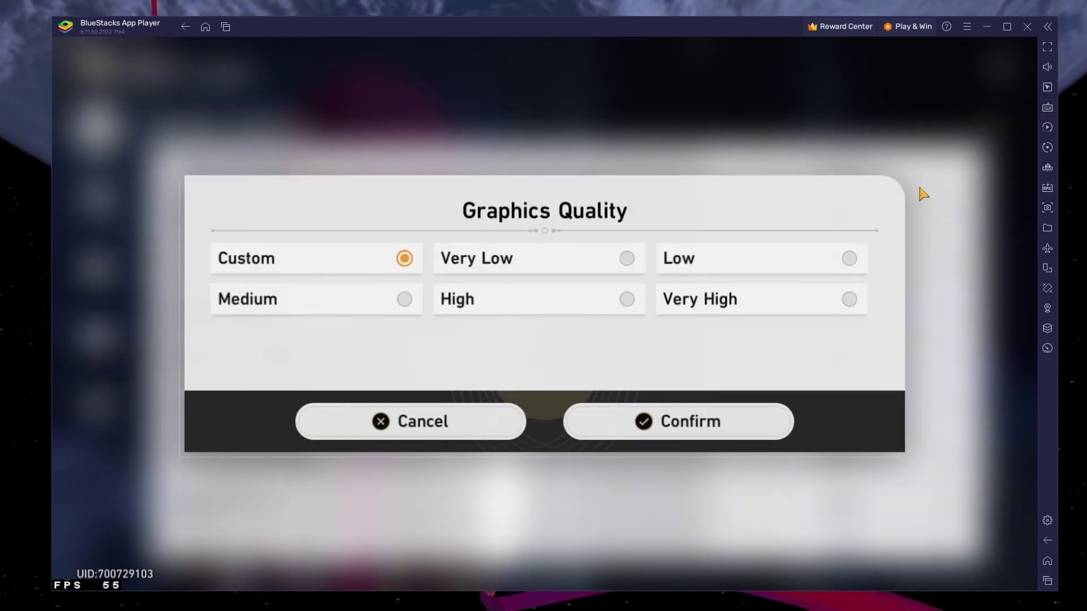
click(448, 423)
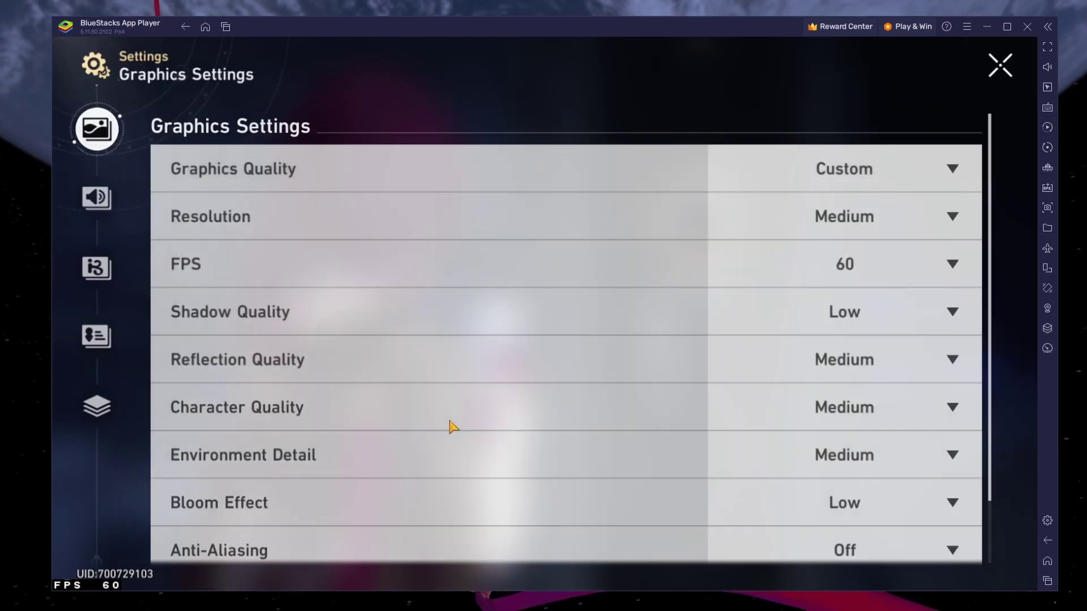
click(956, 179)
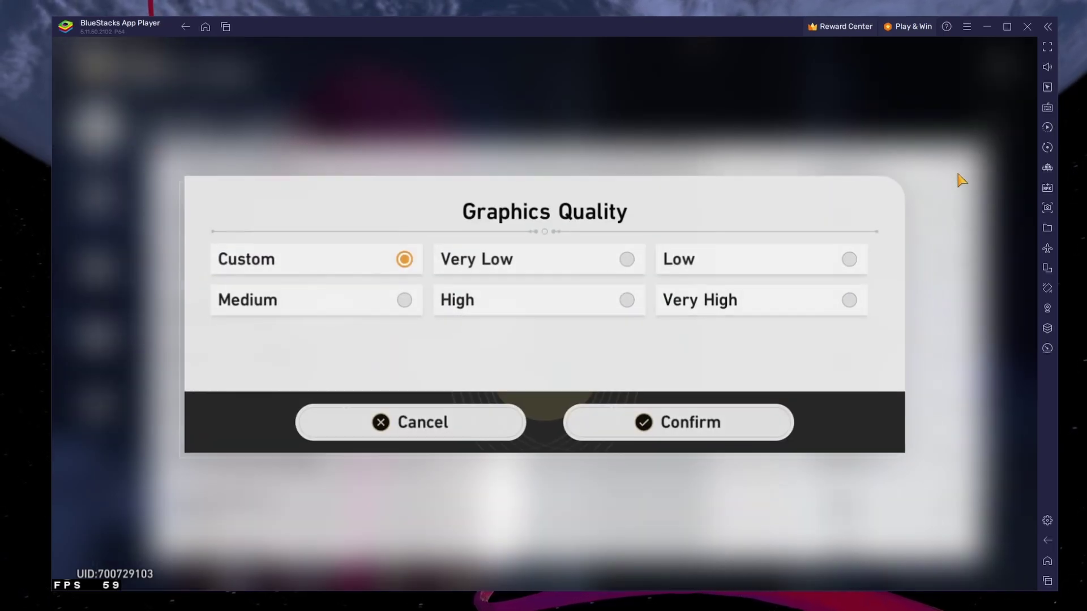
click(404, 299)
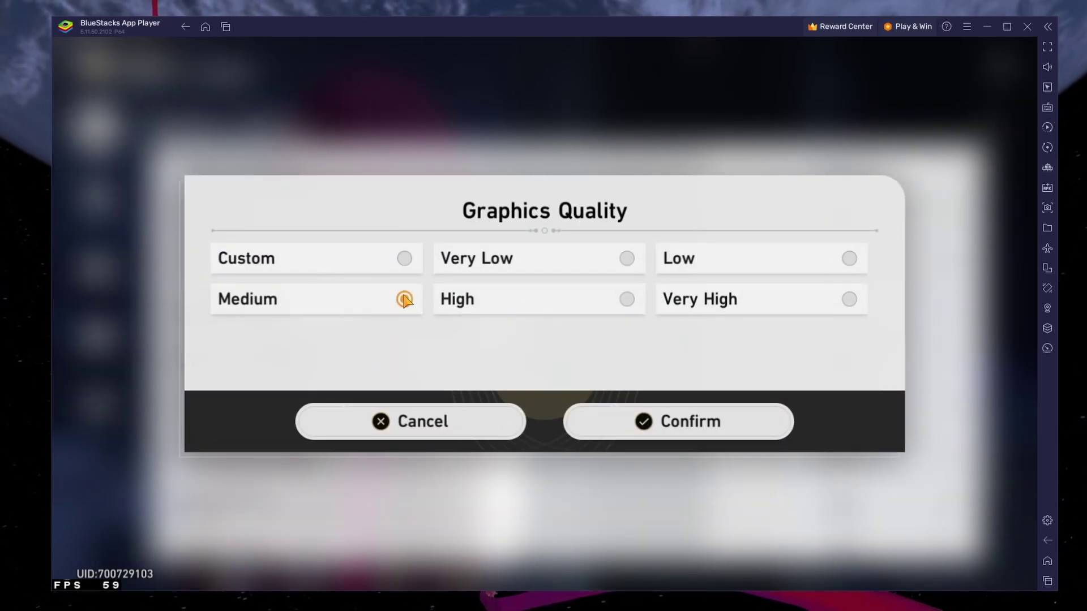
click(586, 429)
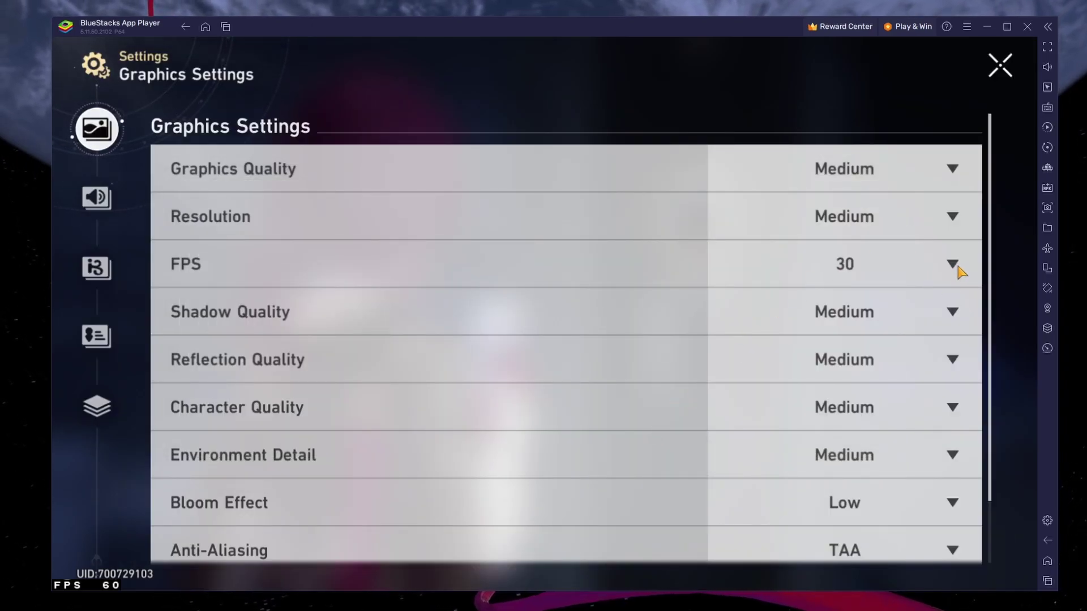
- Set the game's FPS to 60 and its Shadow Quality to Off
scroll(991, 256, down, 1)
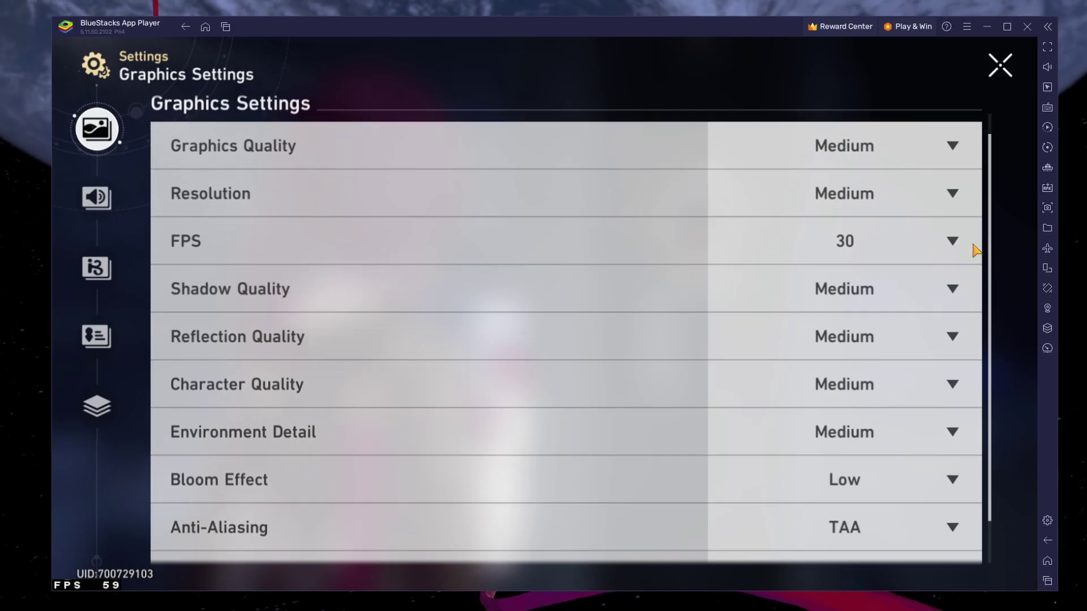
click(958, 243)
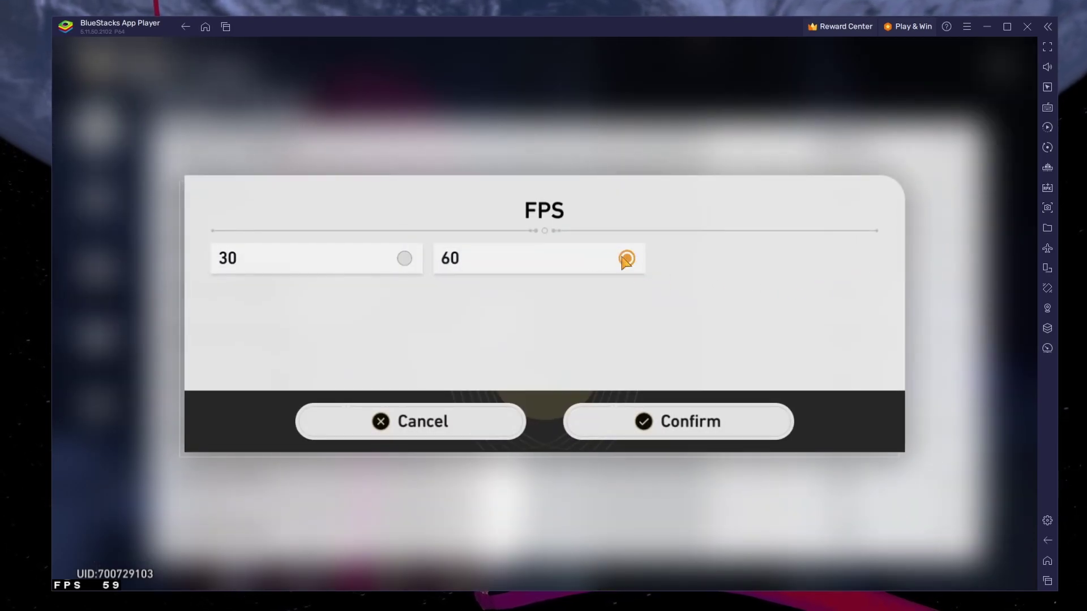
click(634, 425)
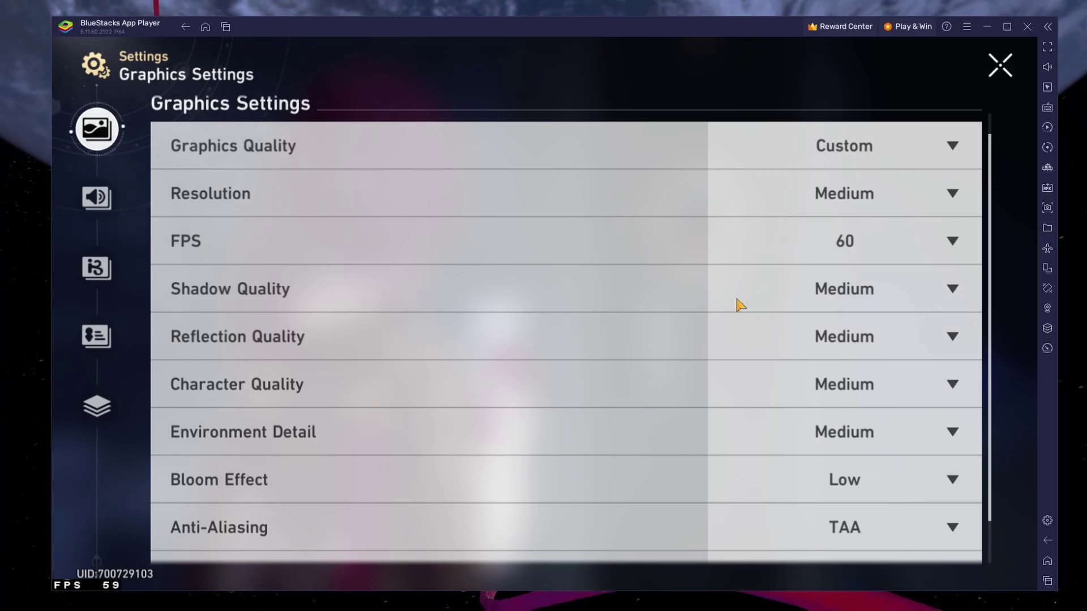
click(951, 295)
click(412, 260)
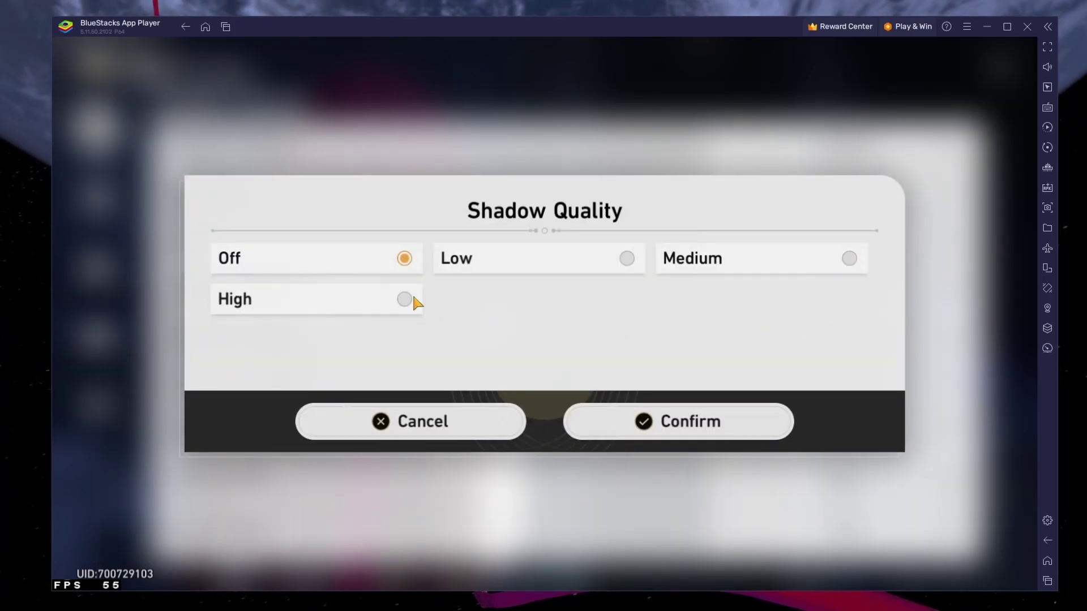
click(635, 424)
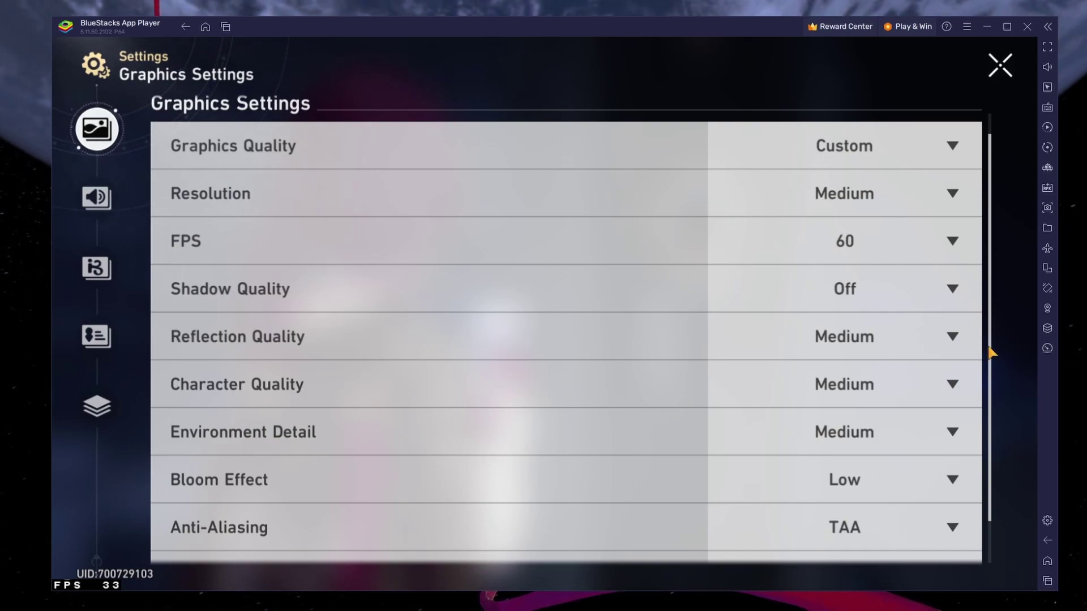
- Set Anti-Aliasing to Off and confirm Light Quality at Medium
scroll(989, 363, down, 2)
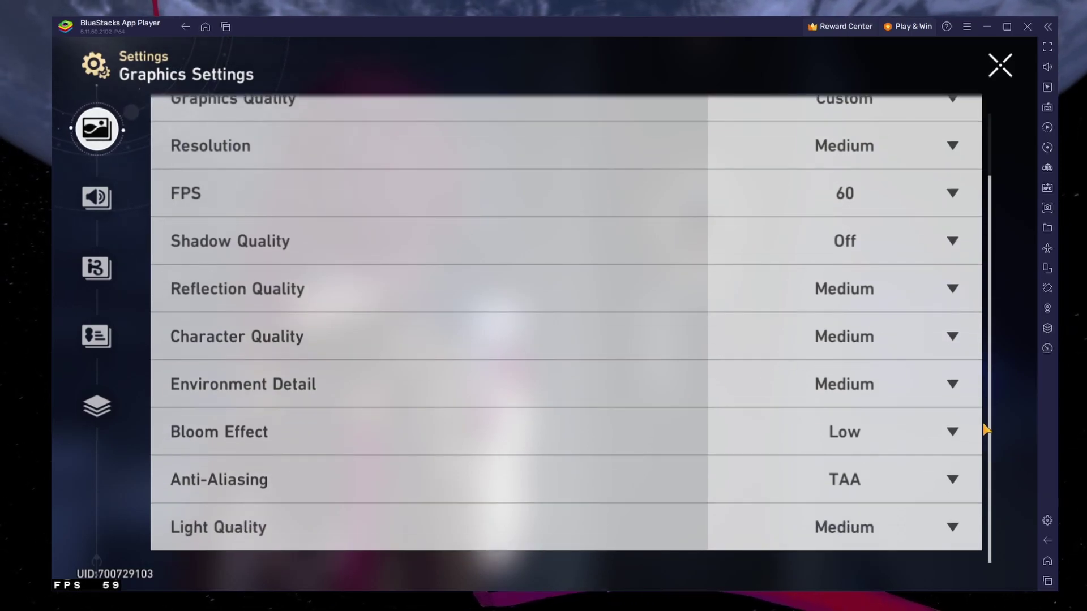
click(941, 479)
click(409, 261)
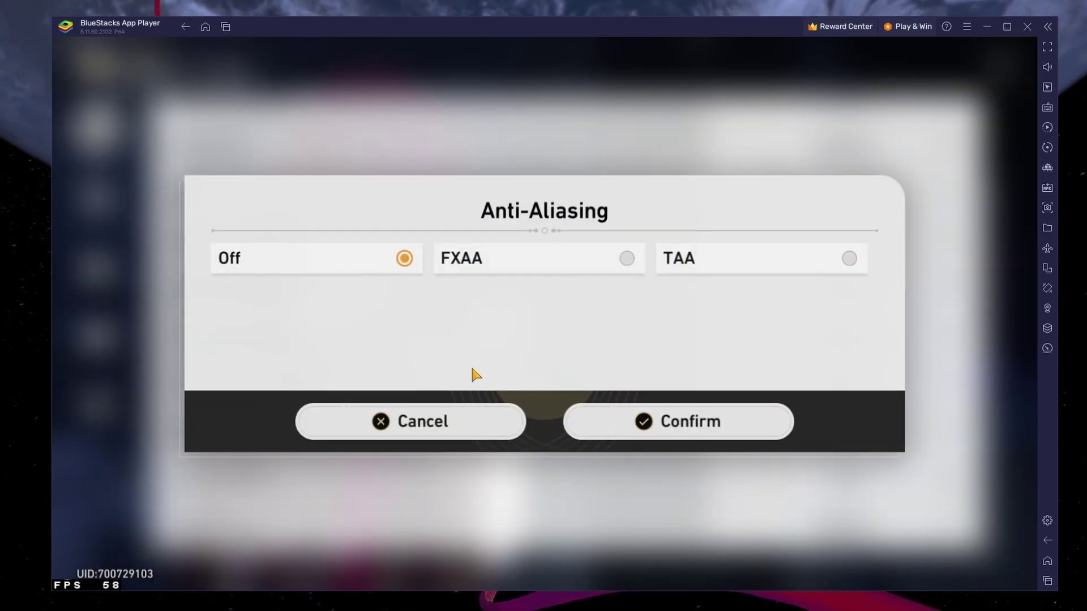
click(641, 429)
click(850, 529)
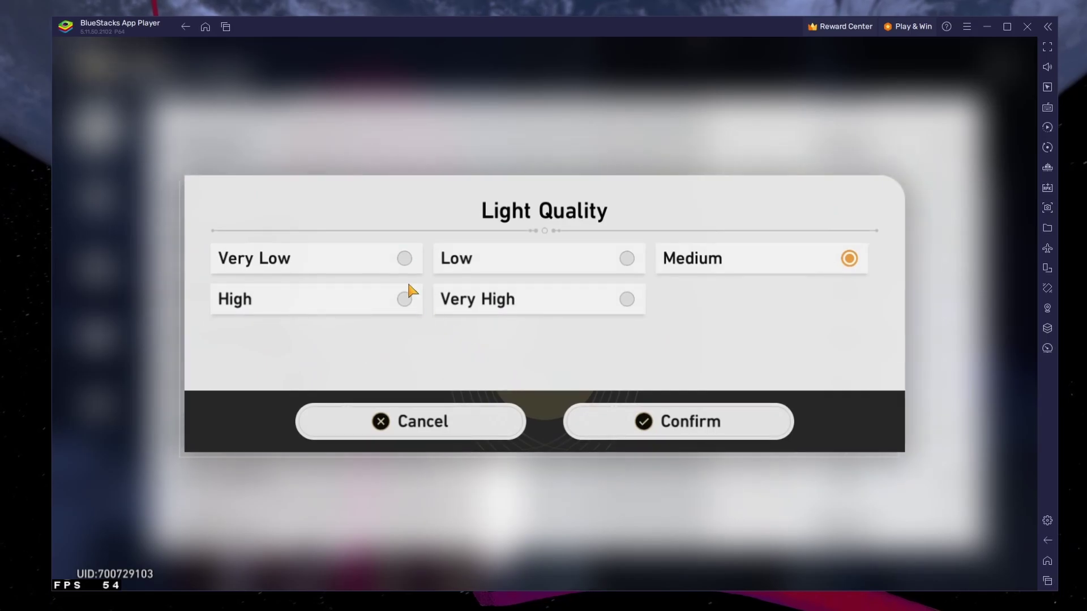
click(596, 426)
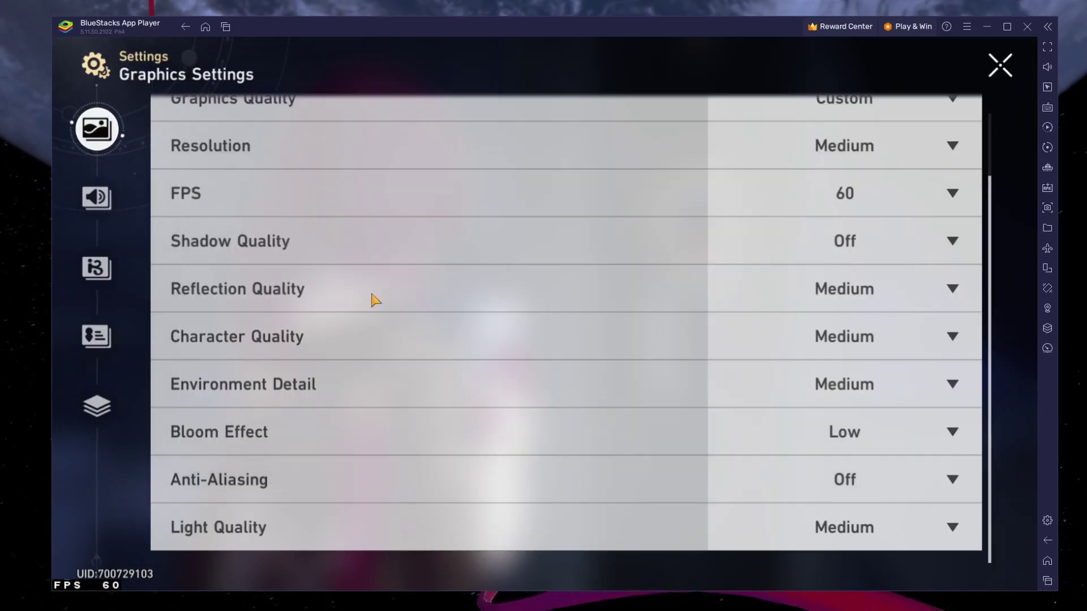
- Look through the game's sound, language, other and account settings, and close the settings screen
click(107, 201)
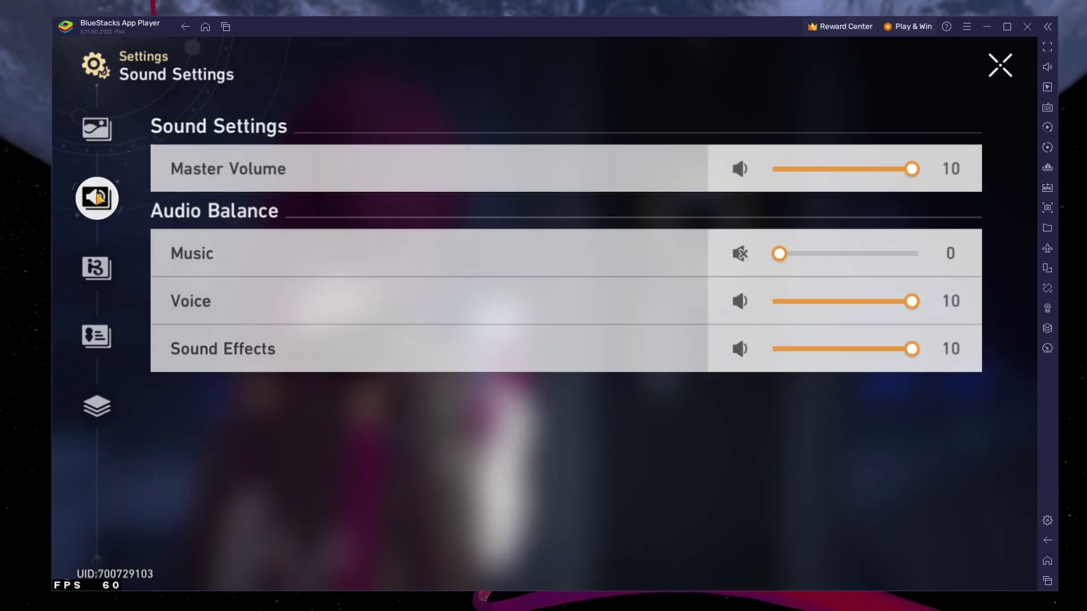
click(103, 263)
click(91, 419)
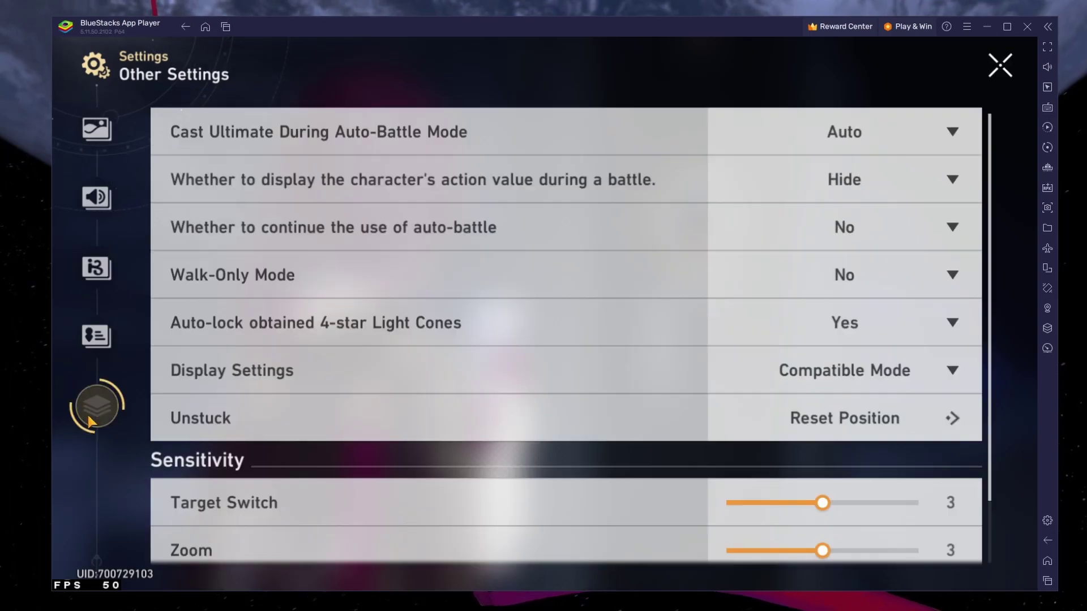
drag(421, 327, 405, 525)
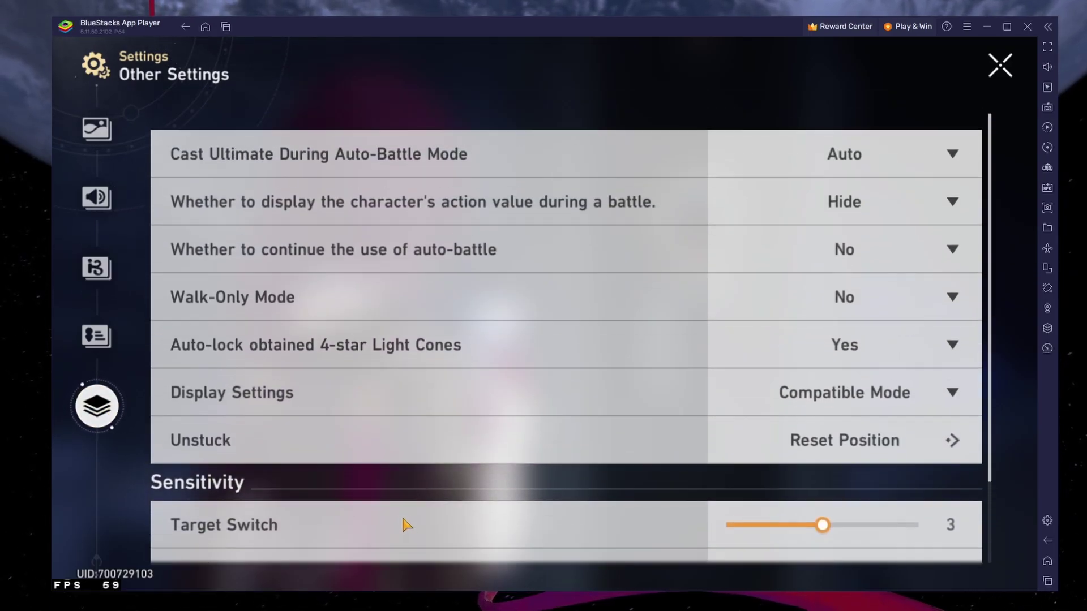
click(102, 337)
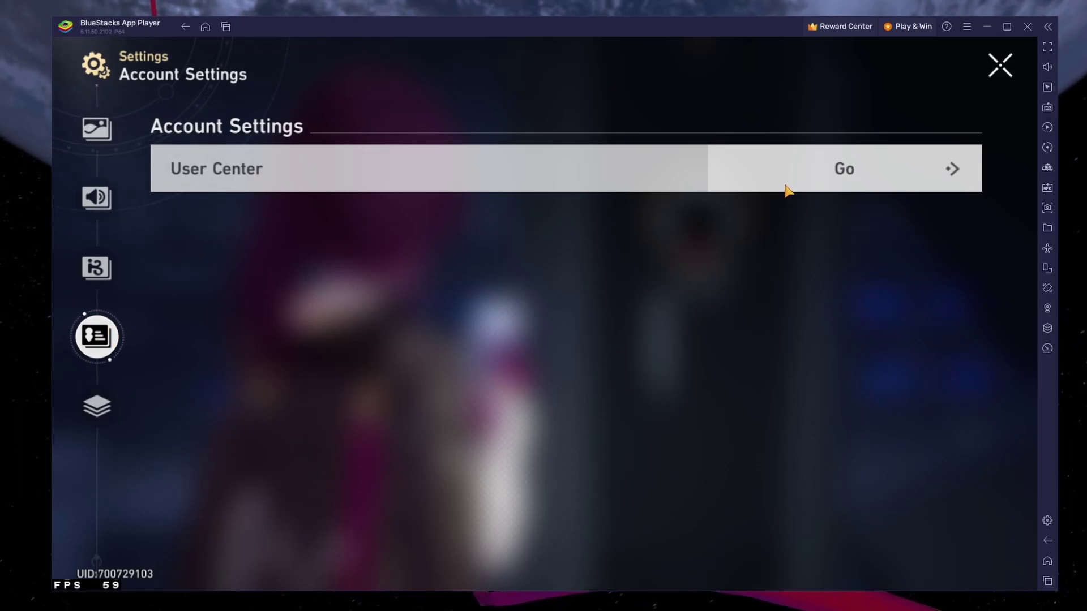
click(996, 63)
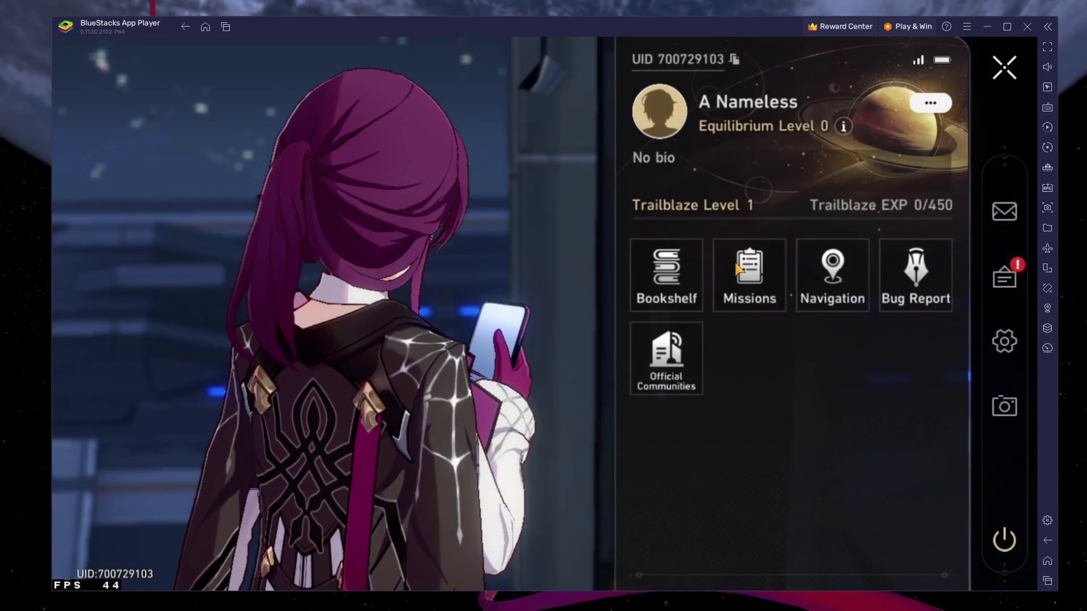
- Leave the phone menu and run the character along the corridor toward the mission marker
click(547, 261)
key(w)
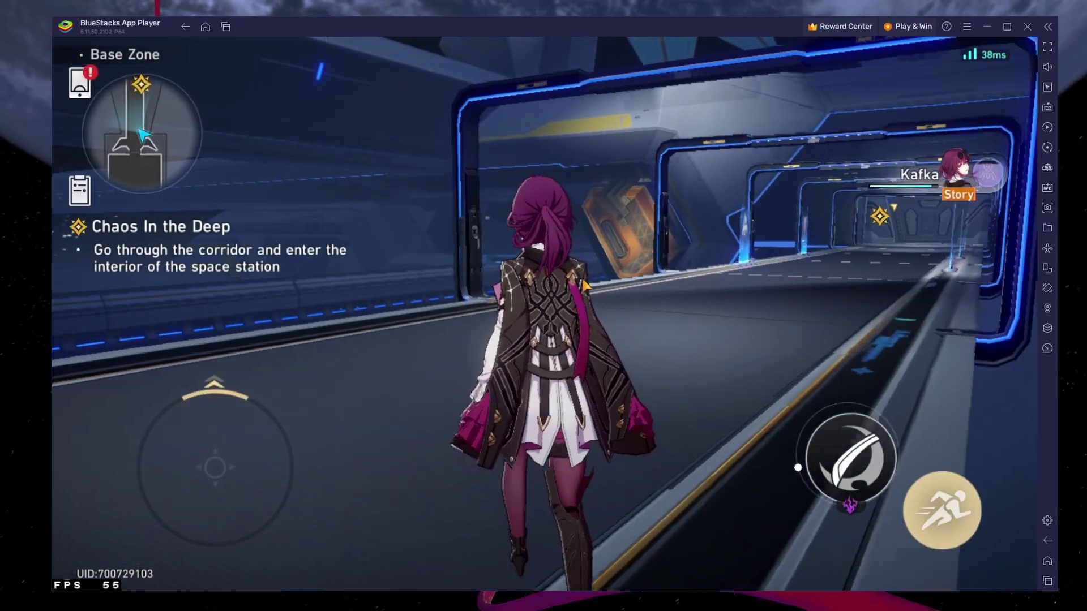
drag(868, 317, 946, 307)
key(w)
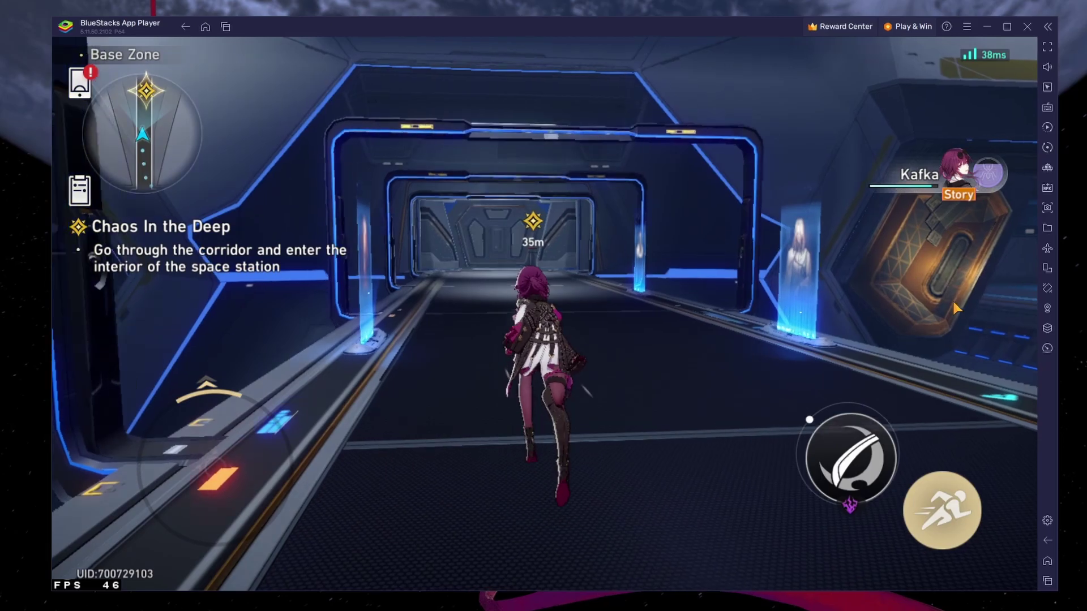
key(w)
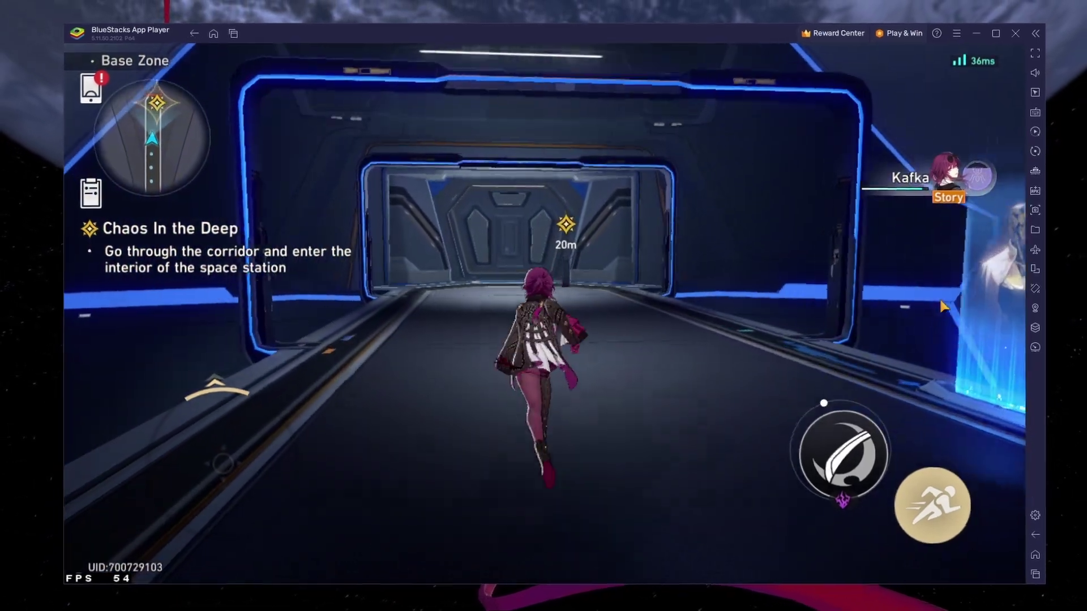